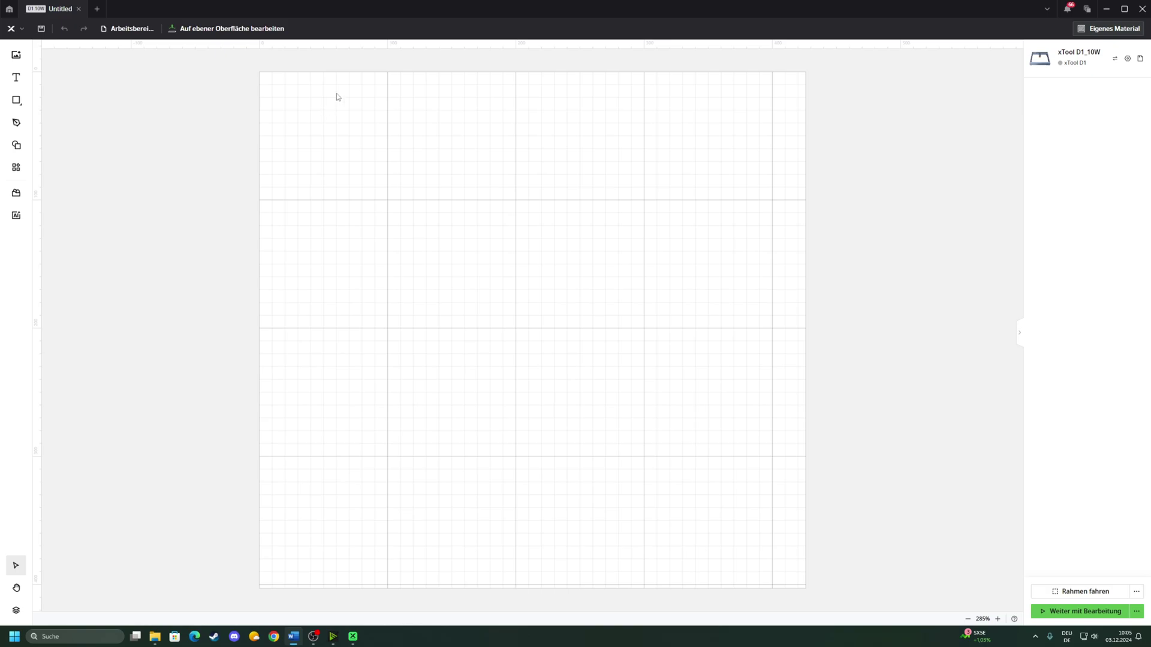
Draw a small rectangle and set its height and width to 5 mm
left_click(24, 101)
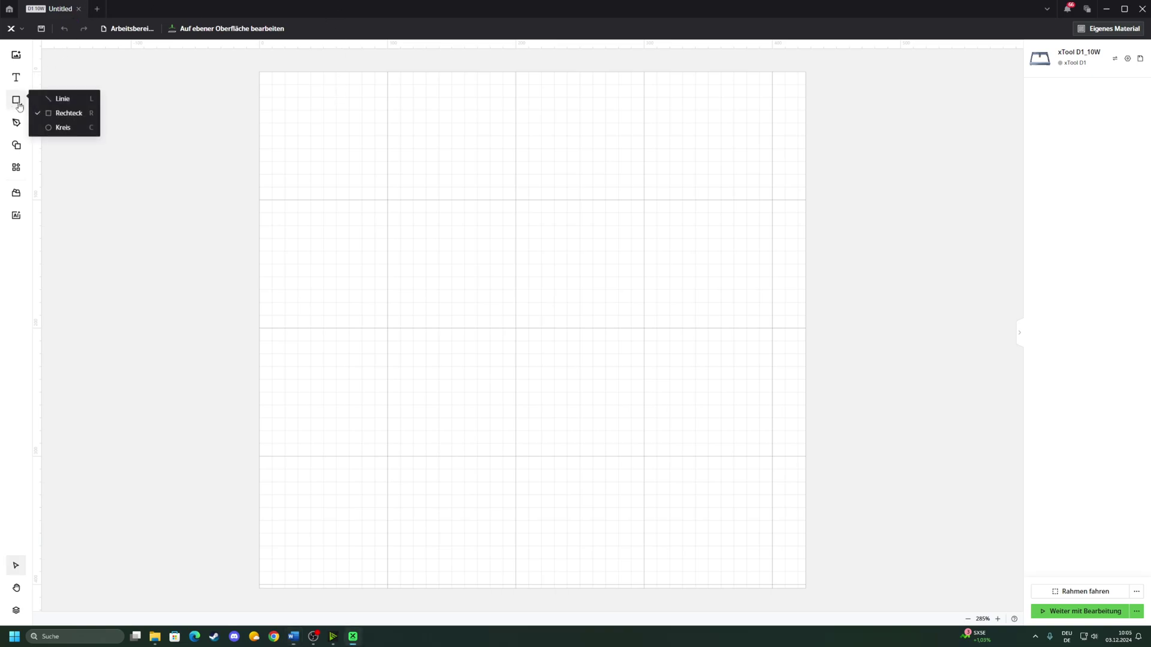
left_click(67, 112)
left_click_drag(395, 238, 403, 247)
left_click(127, 66)
double_click(127, 66)
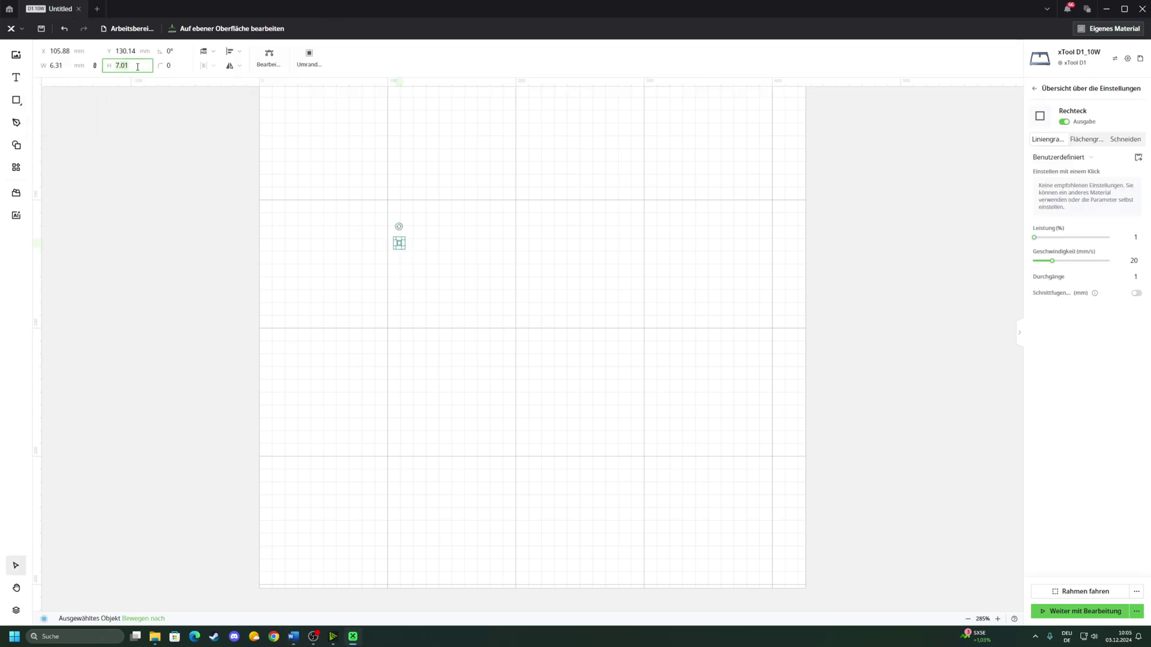
left_click(95, 66)
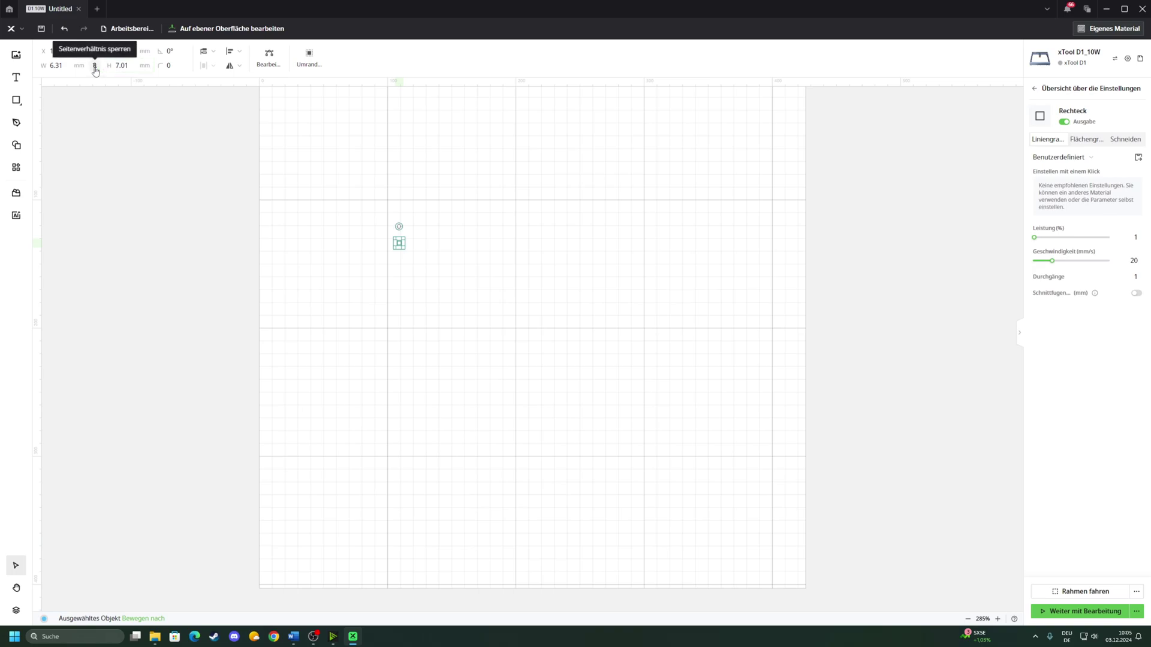
left_click(129, 61)
key("BackSpace")
key("BackSpace")
key("BackSpace")
key("BackSpace")
type("5")
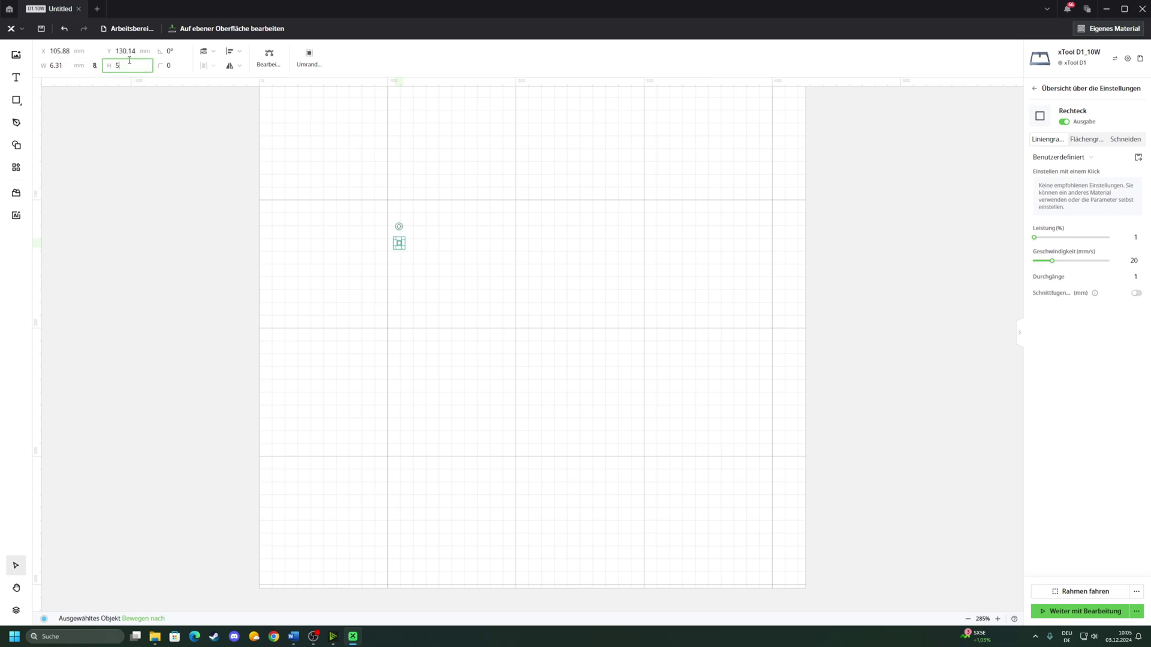
key("Return")
left_click(63, 65)
key("BackSpace")
key("BackSpace")
key("BackSpace")
key("BackSpace")
type("5")
key("Return")
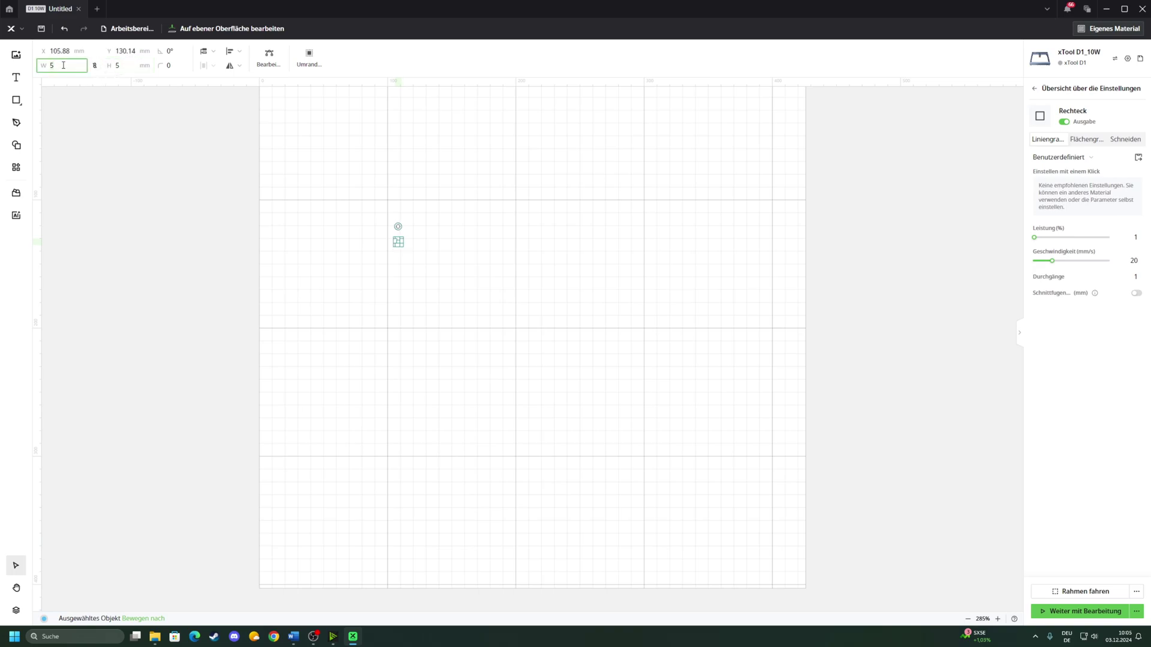
Zoom the canvas to 1000% and move the square slightly down and right
left_click(893, 610)
left_click(983, 619)
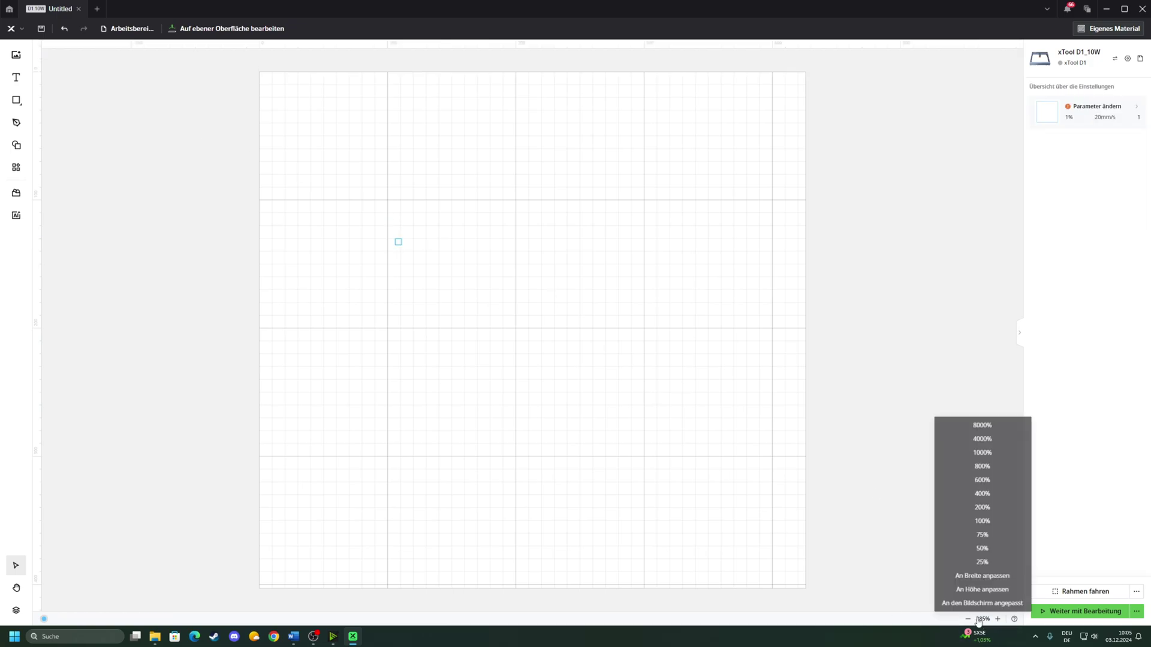
left_click(987, 447)
scroll(540, 359, "up", 3)
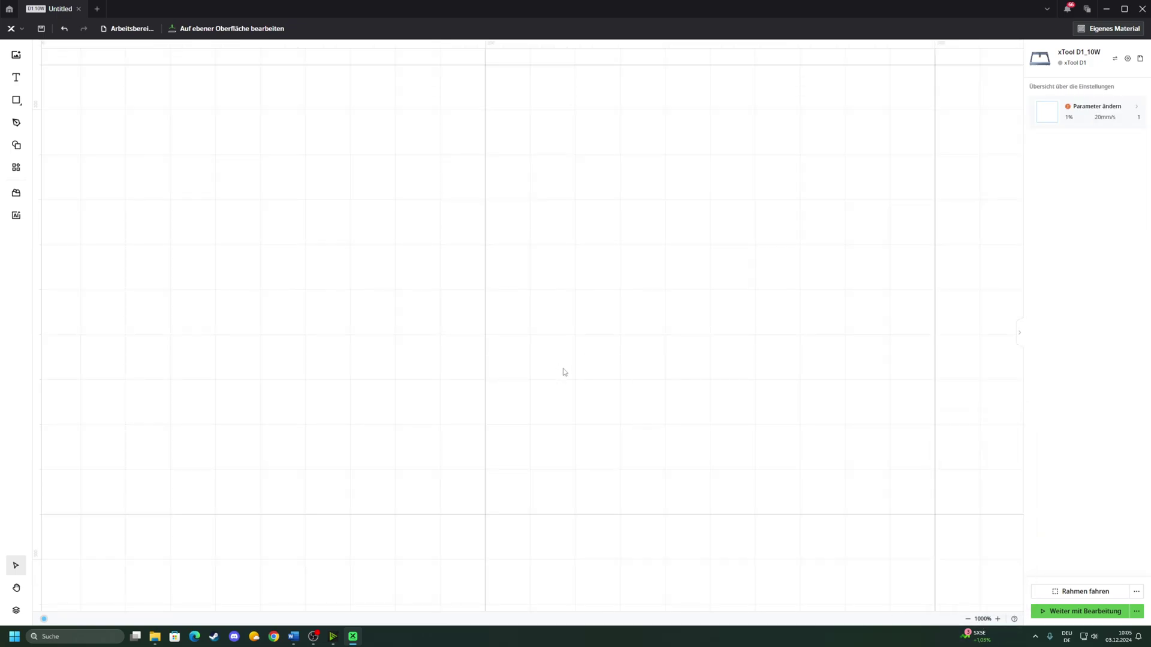
scroll(575, 354, "down", 1)
scroll(515, 332, "right", 4)
left_click_drag(243, 160, 388, 240)
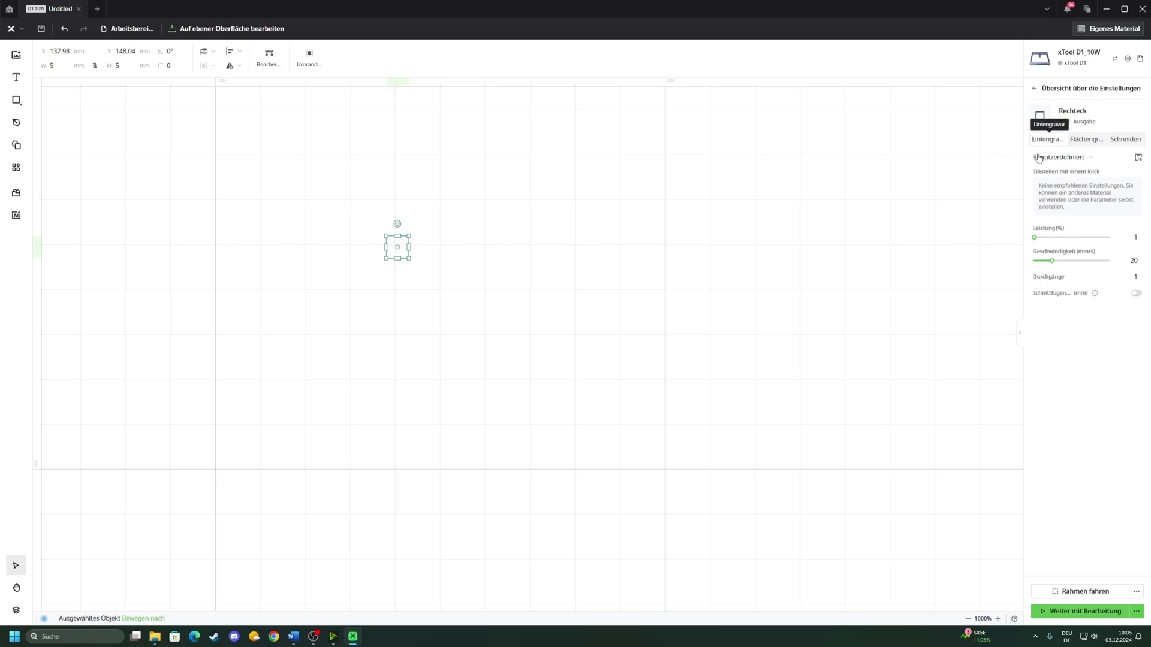
Switch the 5 × 5 mm square to fill engraving
left_click(1101, 140)
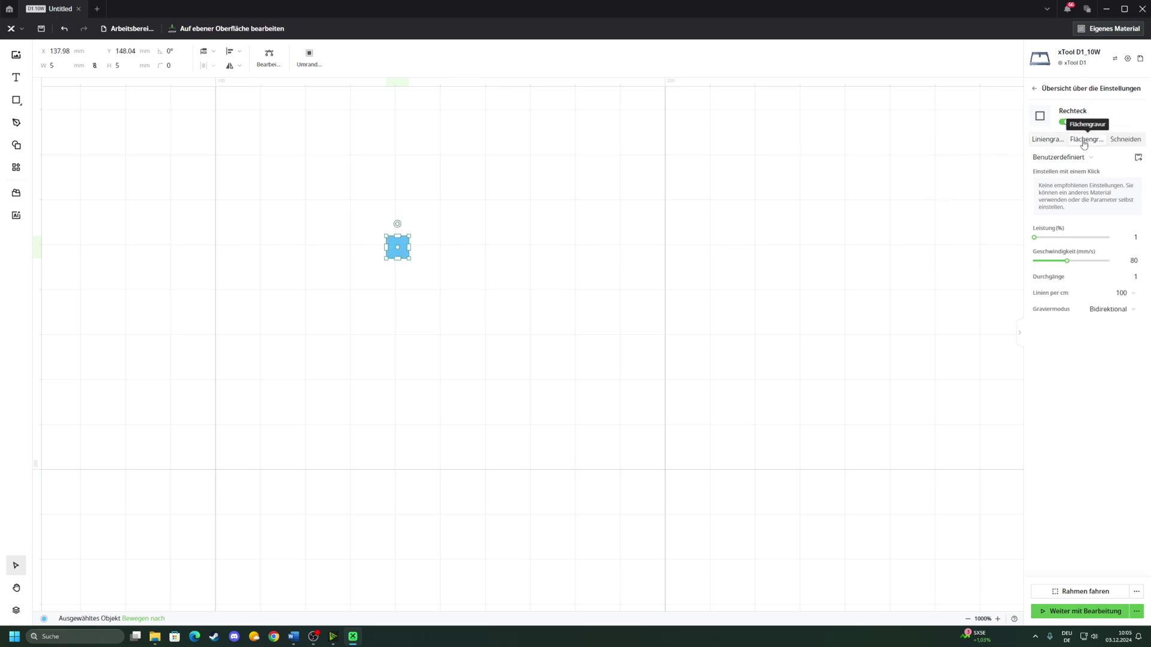
left_click(488, 233)
left_click(408, 252)
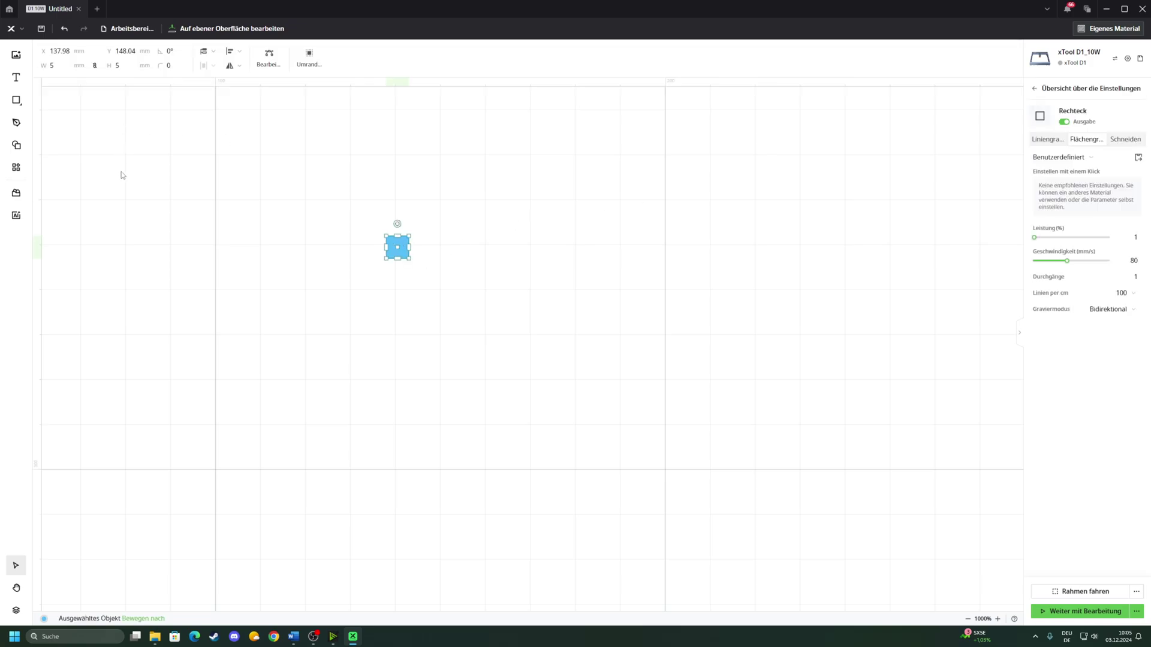
Open the material test grid generator and check its maximum power
left_click(16, 168)
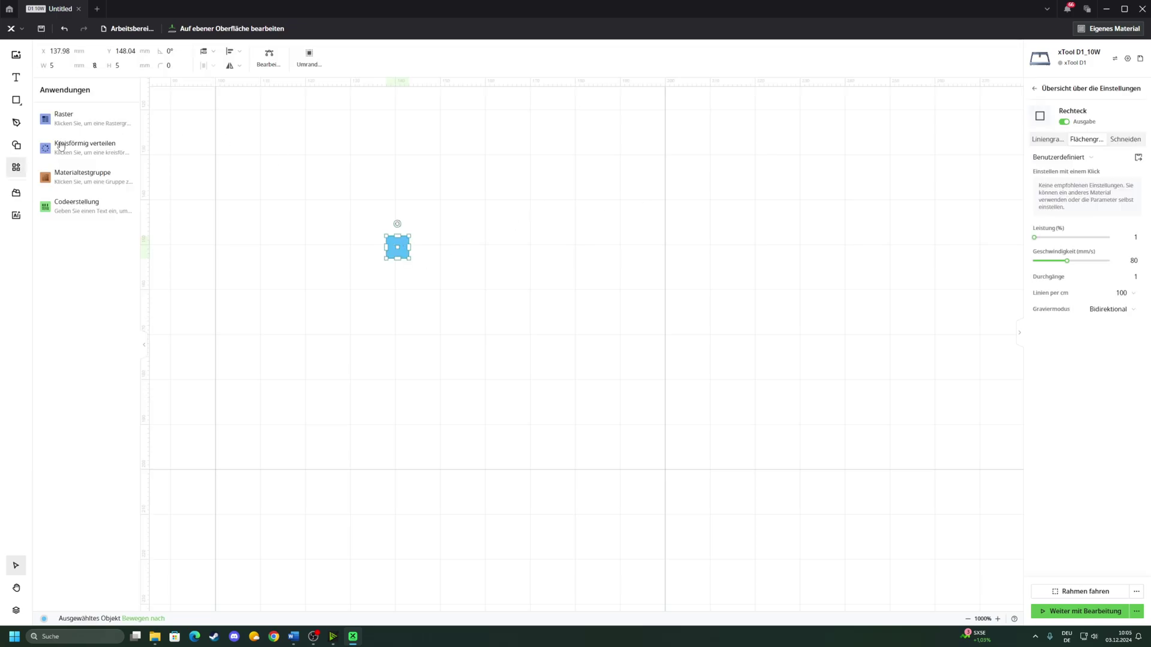
left_click(75, 180)
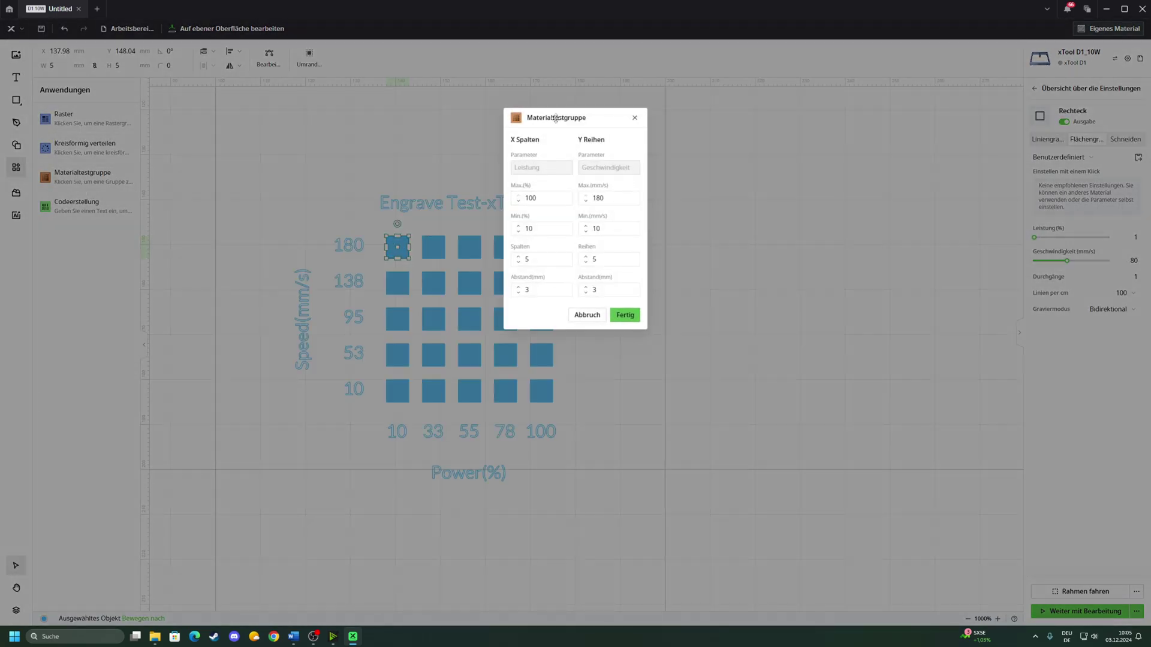
left_click_drag(553, 118, 686, 149)
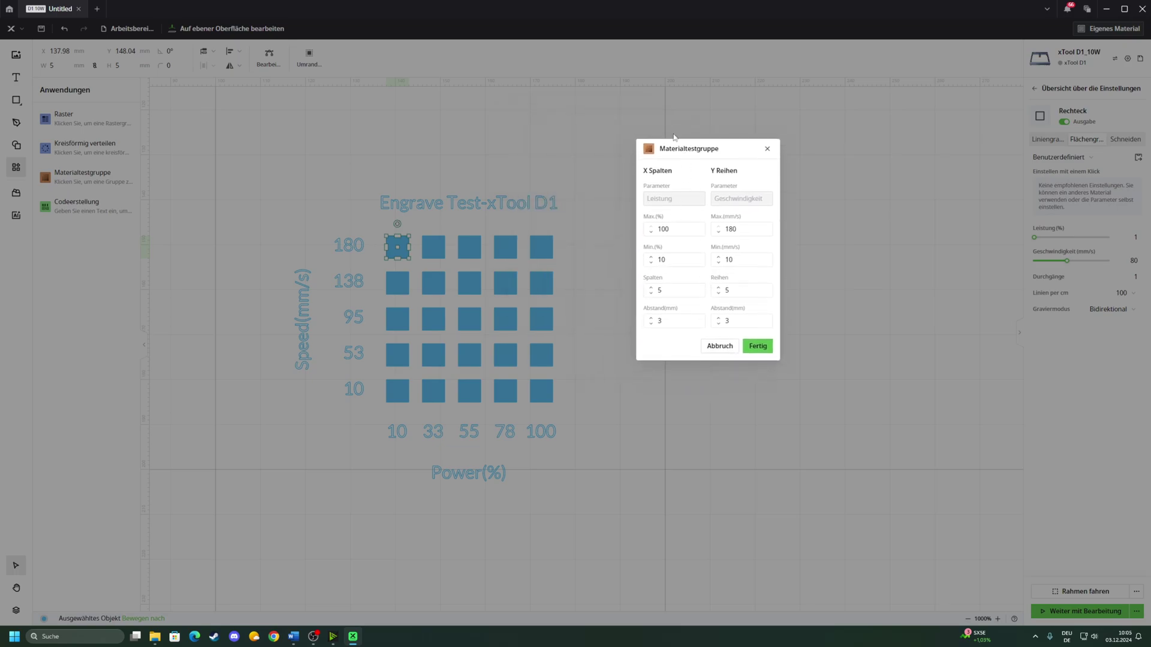
left_click(676, 228)
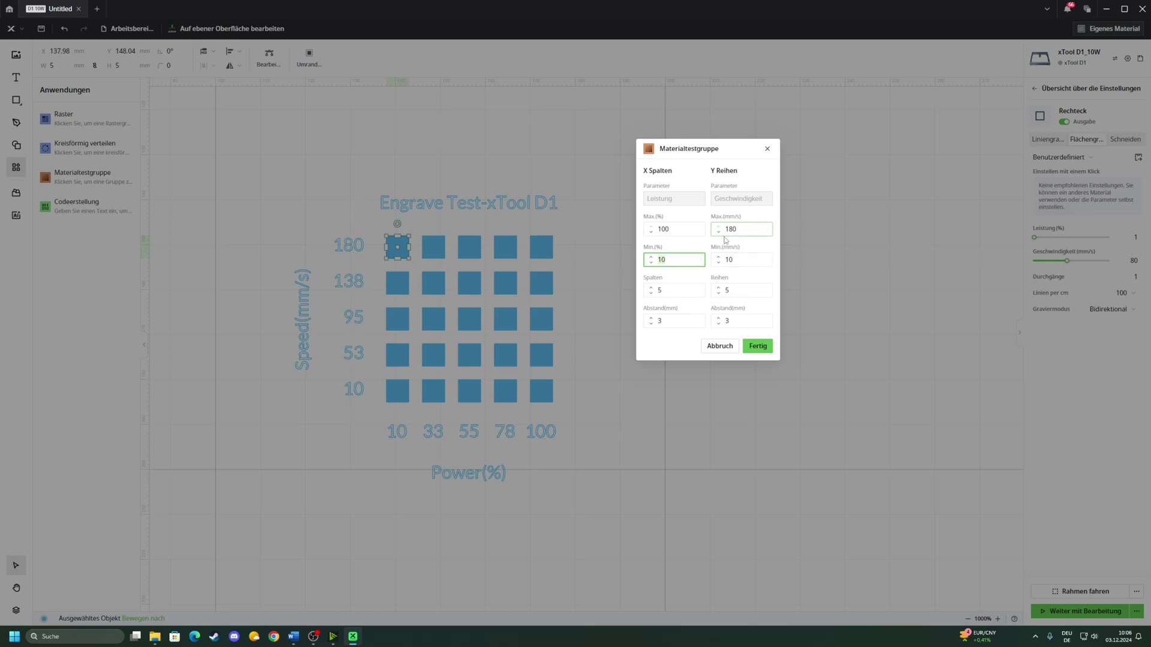
Set the test grid's speed range to 40–120 mm/s
left_click(743, 258)
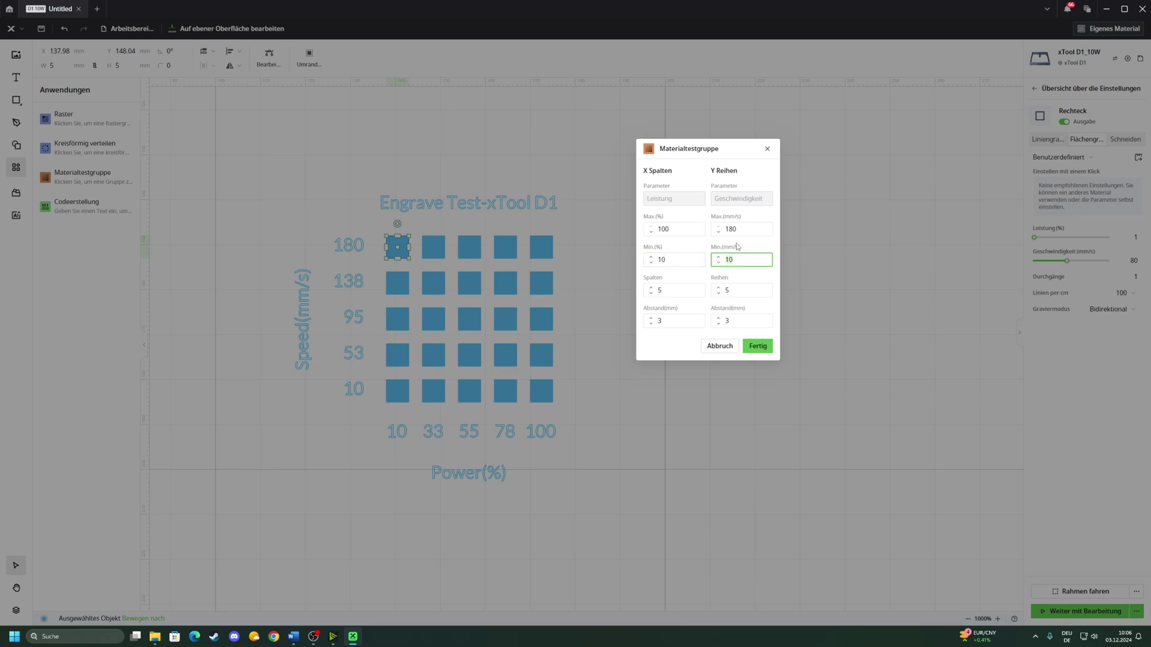
key("BackSpace")
key("BackSpace")
type("4")
left_click(720, 230)
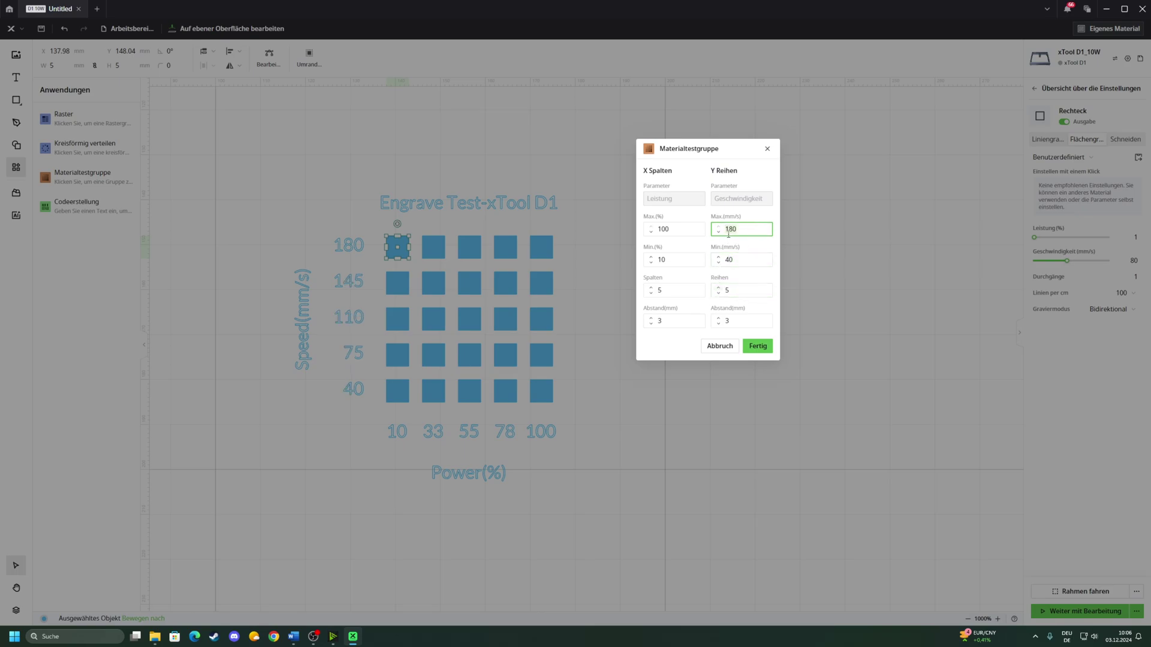
double_click(729, 232)
type("1")
key("Return")
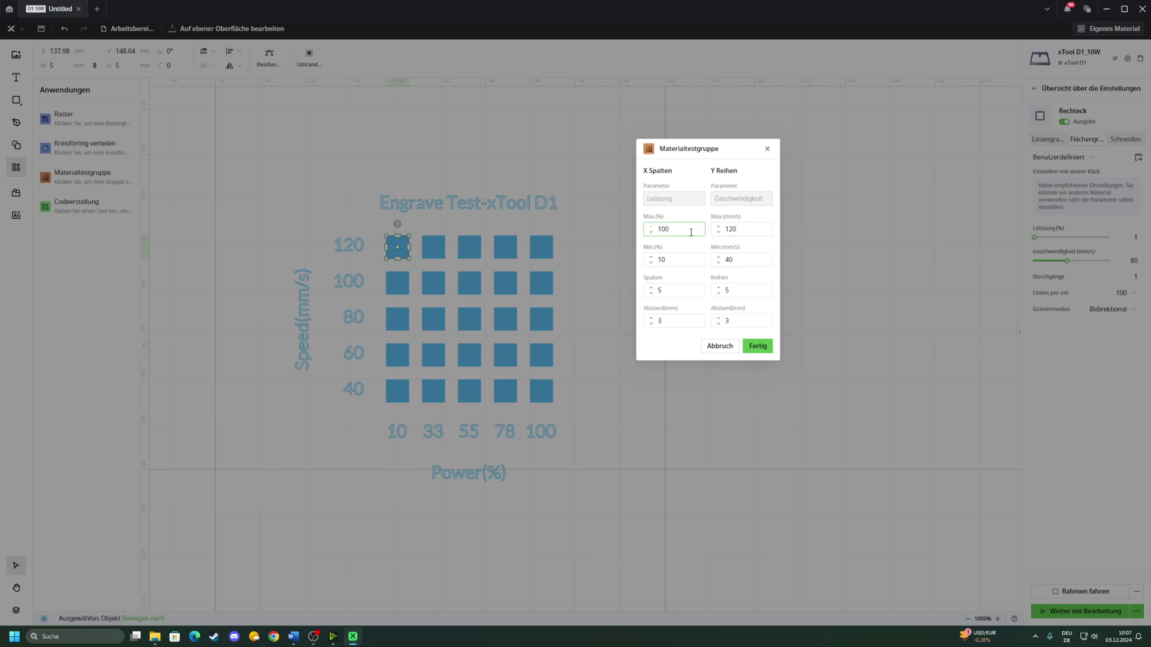
Generate the 5 × 5 test grid and select it on the canvas
left_click(753, 346)
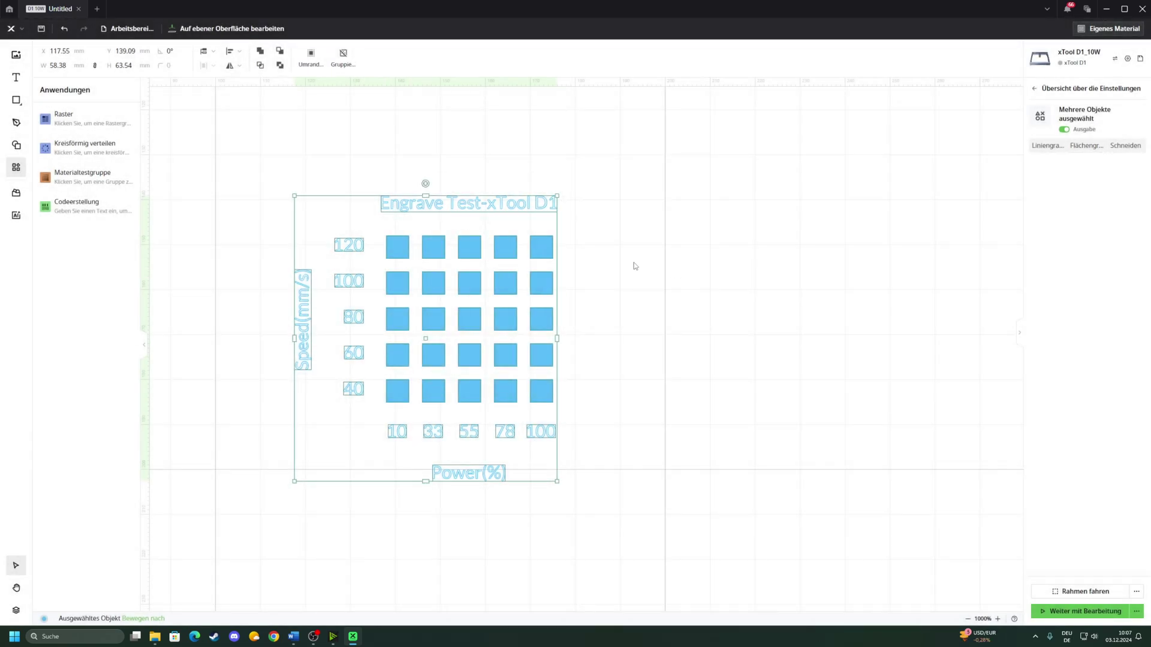
left_click(631, 270)
left_click(432, 245)
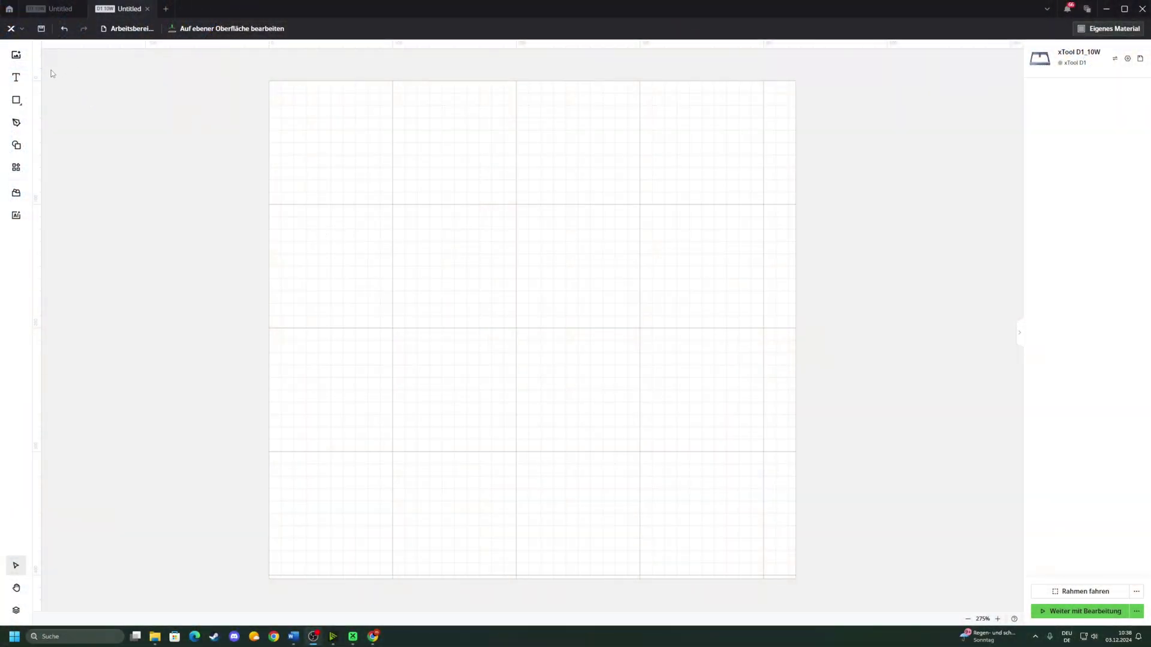
Import the dog photo, fit it to the work area, and set its width to 45 mm
left_click(16, 56)
double_click(346, 87)
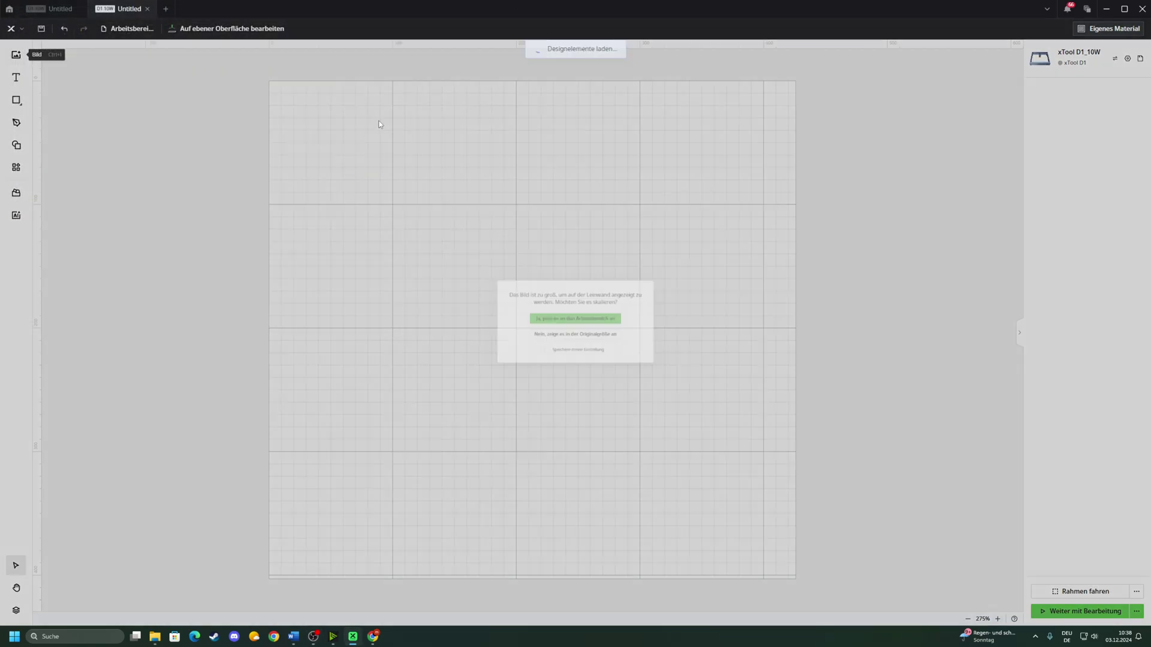
left_click(591, 318)
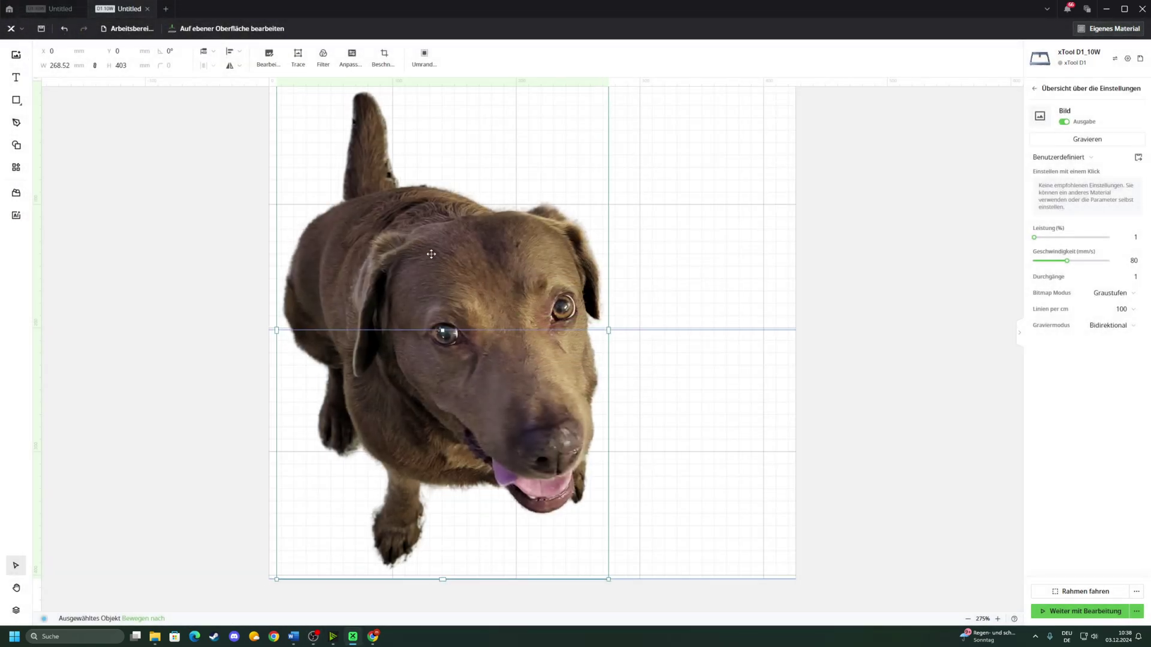
left_click(74, 69)
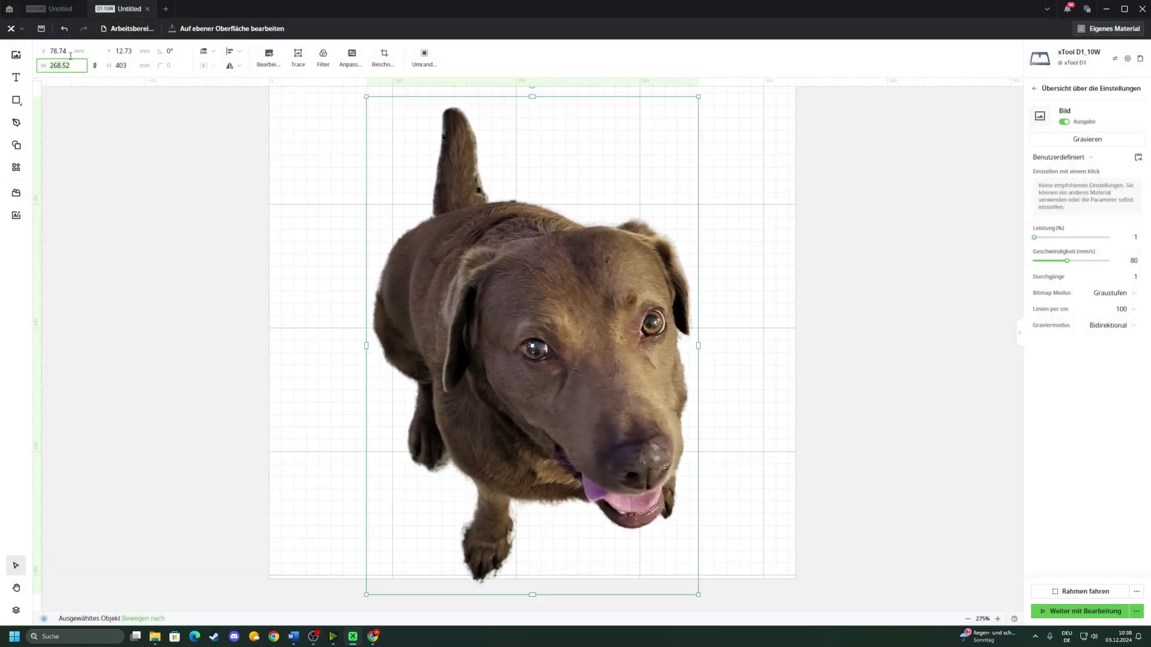
type("45")
key("Return")
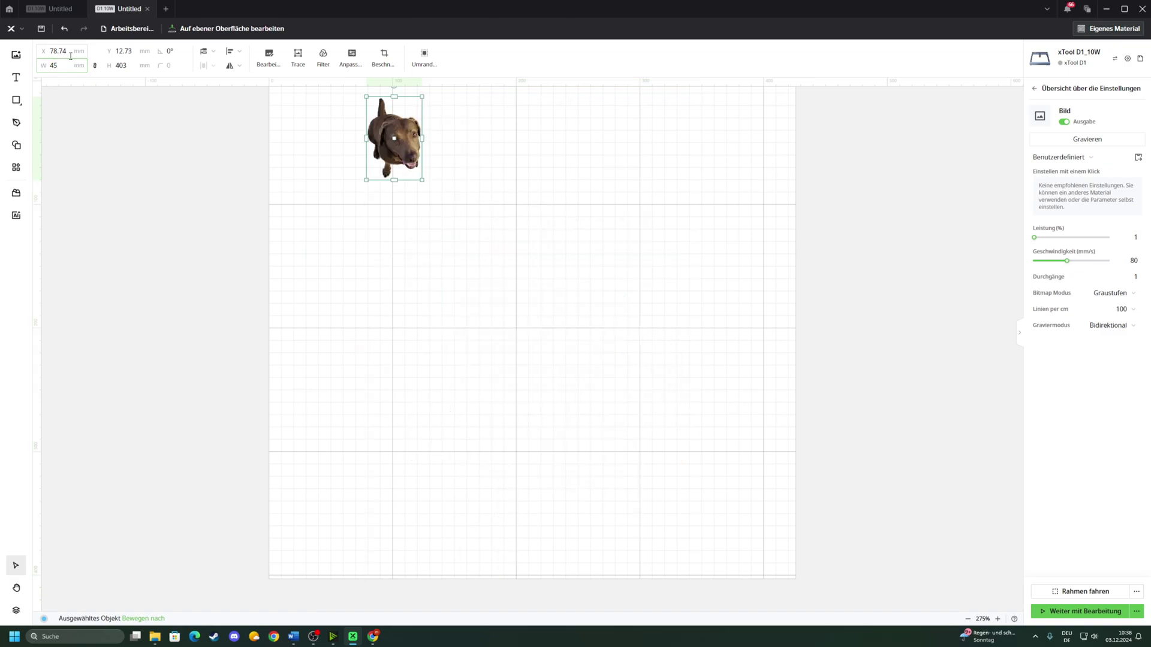
Zoom to 700% and centre the dog photo on the centre guide
left_click_drag(399, 131, 494, 277)
left_click(998, 619)
left_click(998, 620)
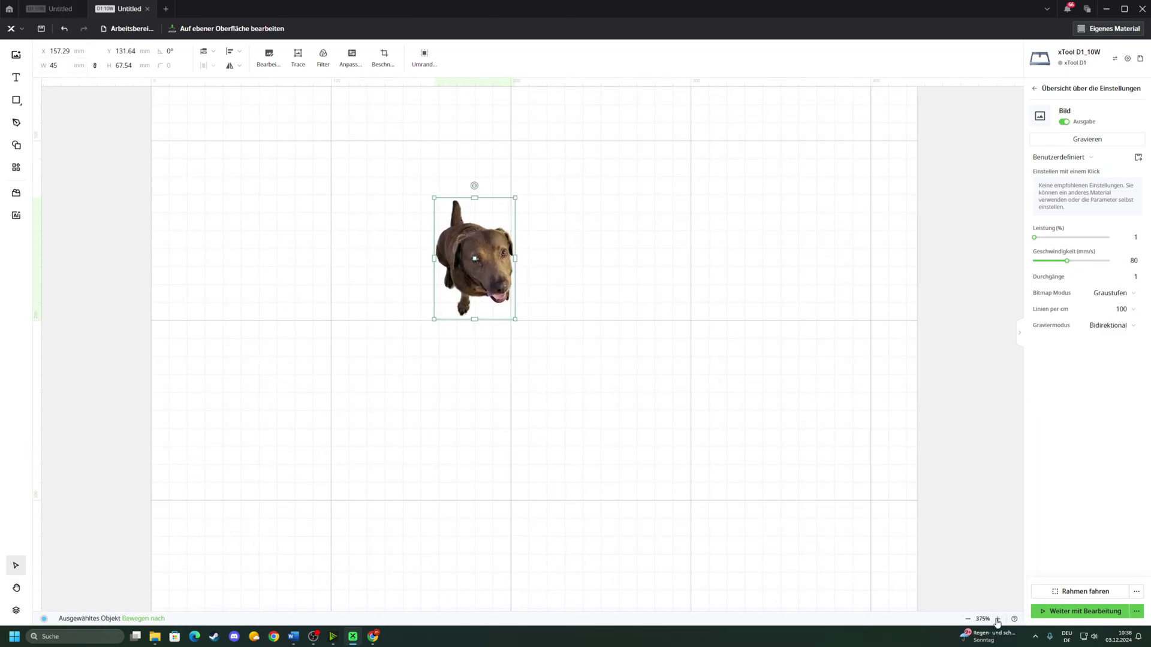
left_click(997, 619)
left_click(998, 620)
left_click(997, 619)
left_click(998, 619)
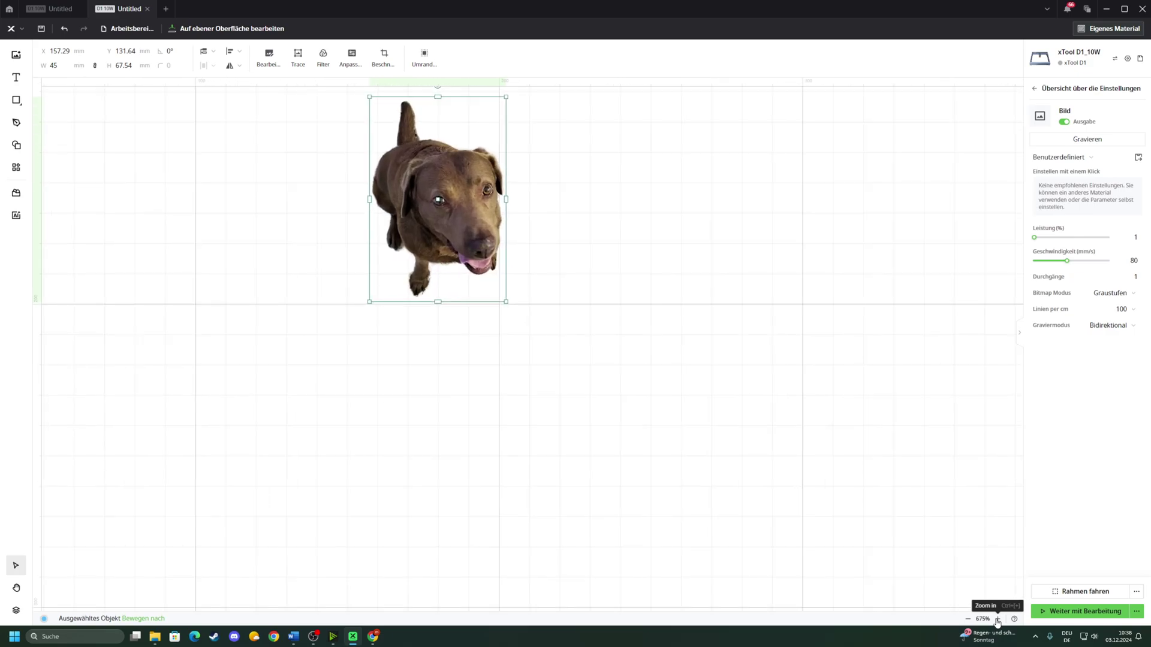
left_click_drag(435, 198, 492, 307)
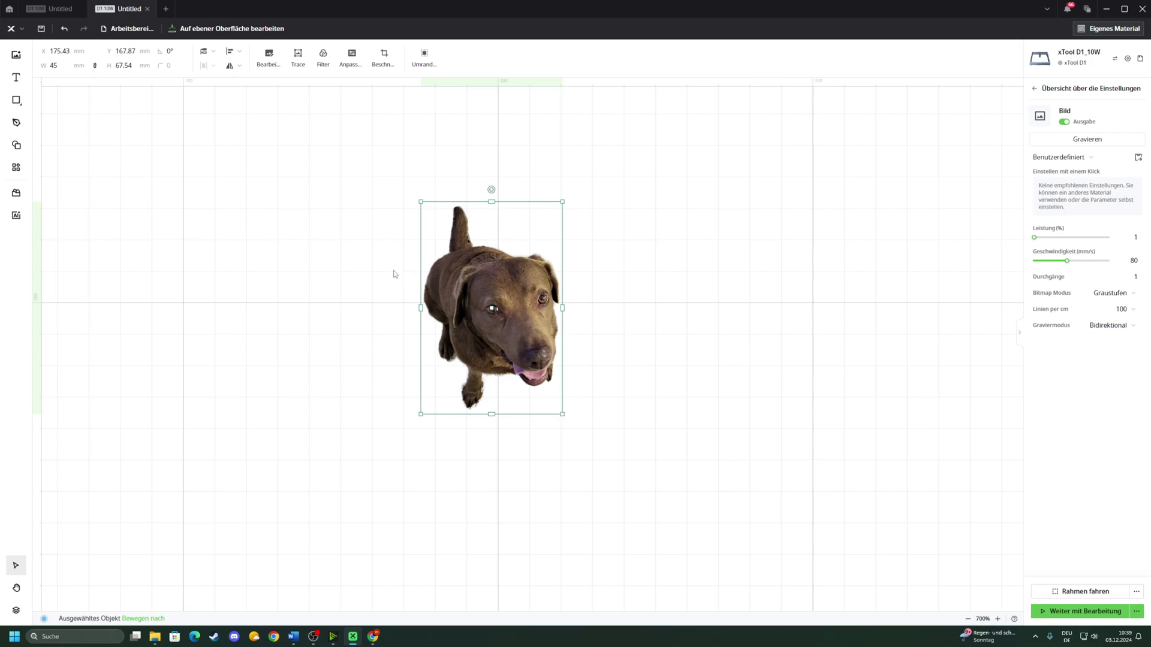
left_click(348, 275)
left_click(523, 292)
left_click(591, 392)
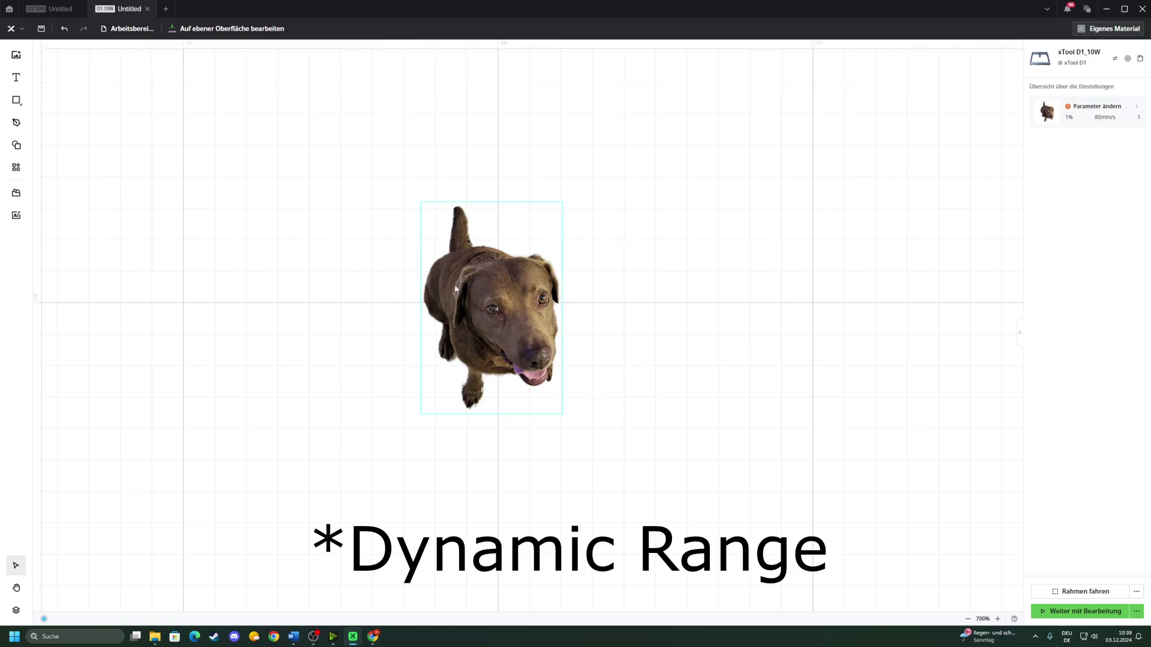
left_click(493, 315)
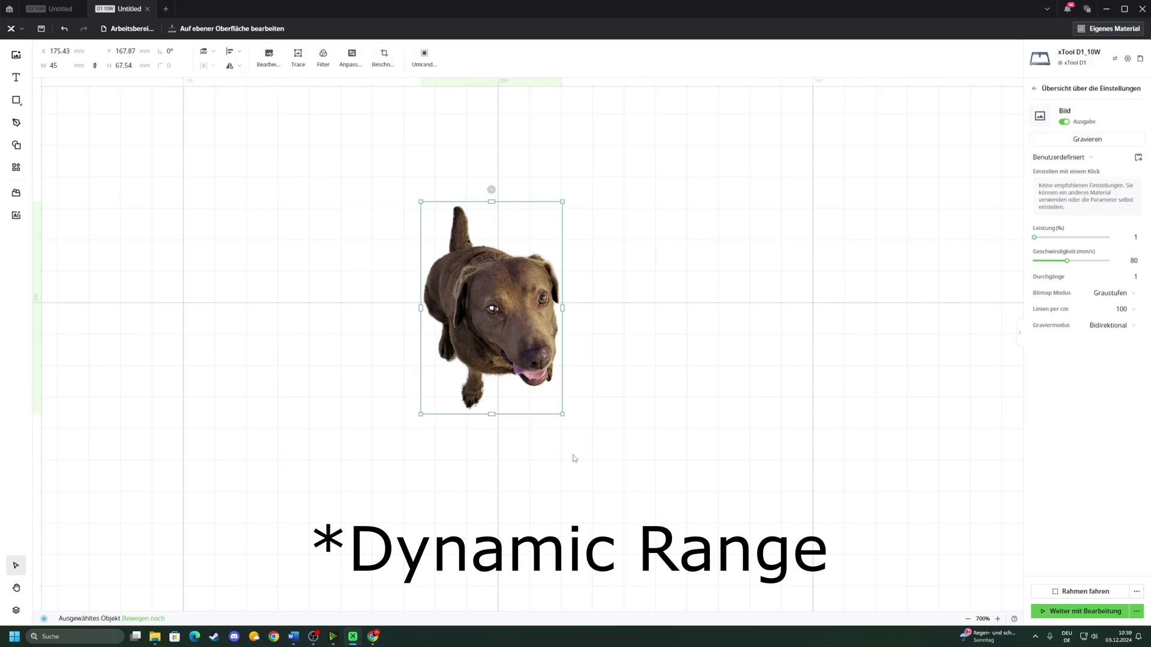
left_click(648, 349)
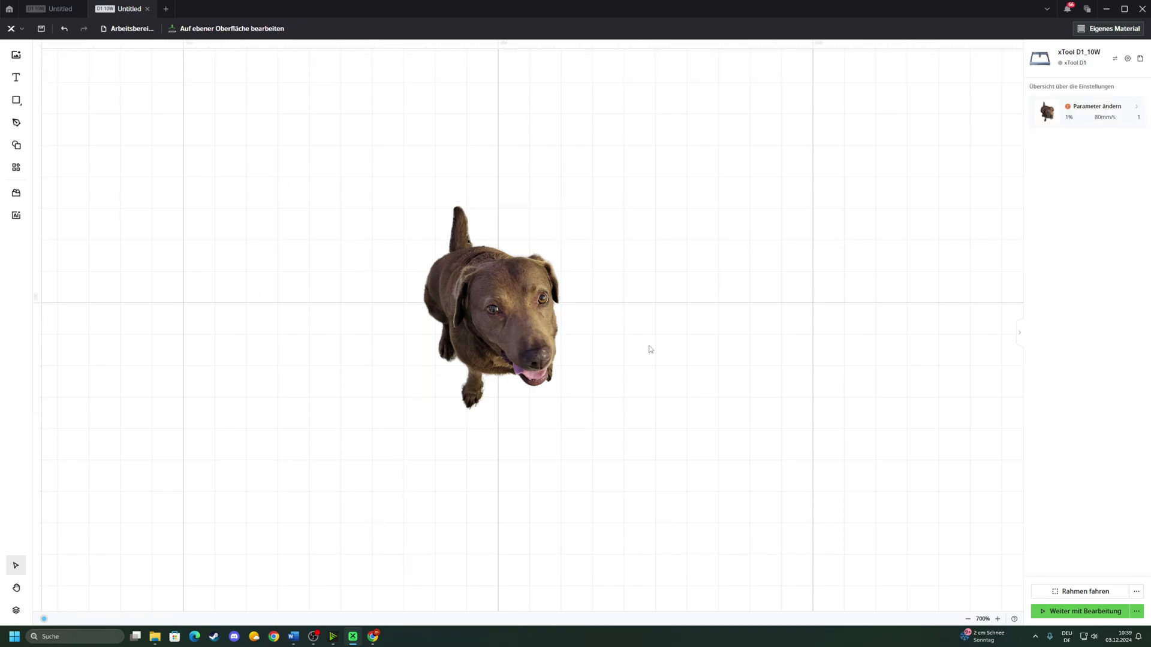
left_click(491, 299)
left_click(640, 267)
left_click(494, 266)
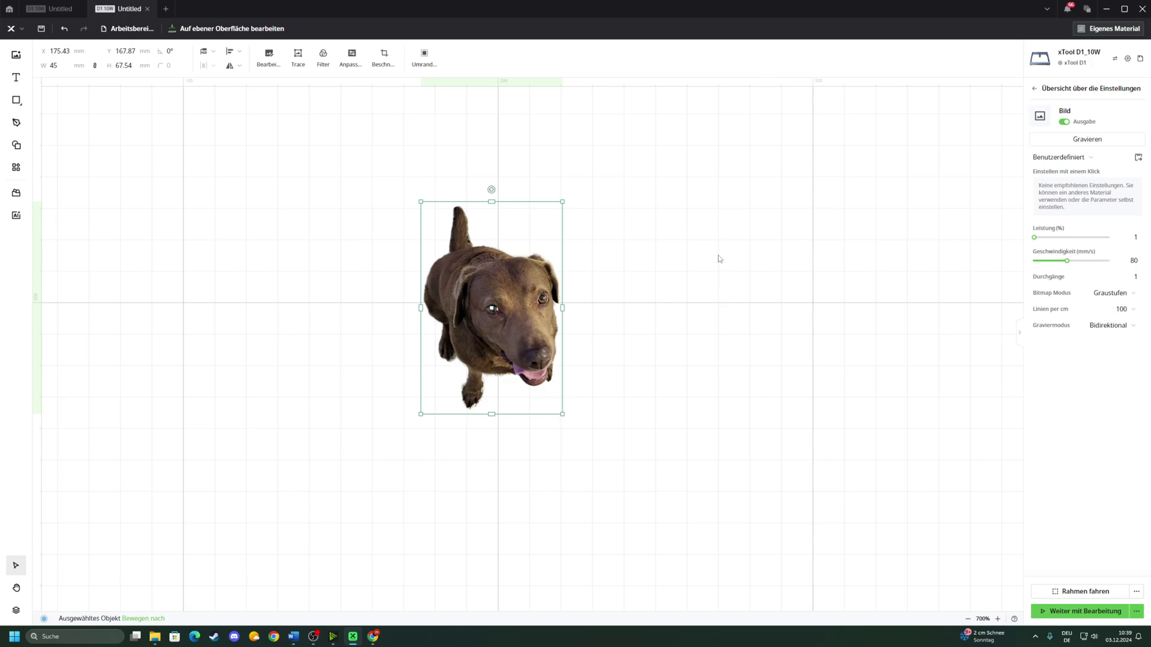
left_click(683, 246)
left_click(492, 287)
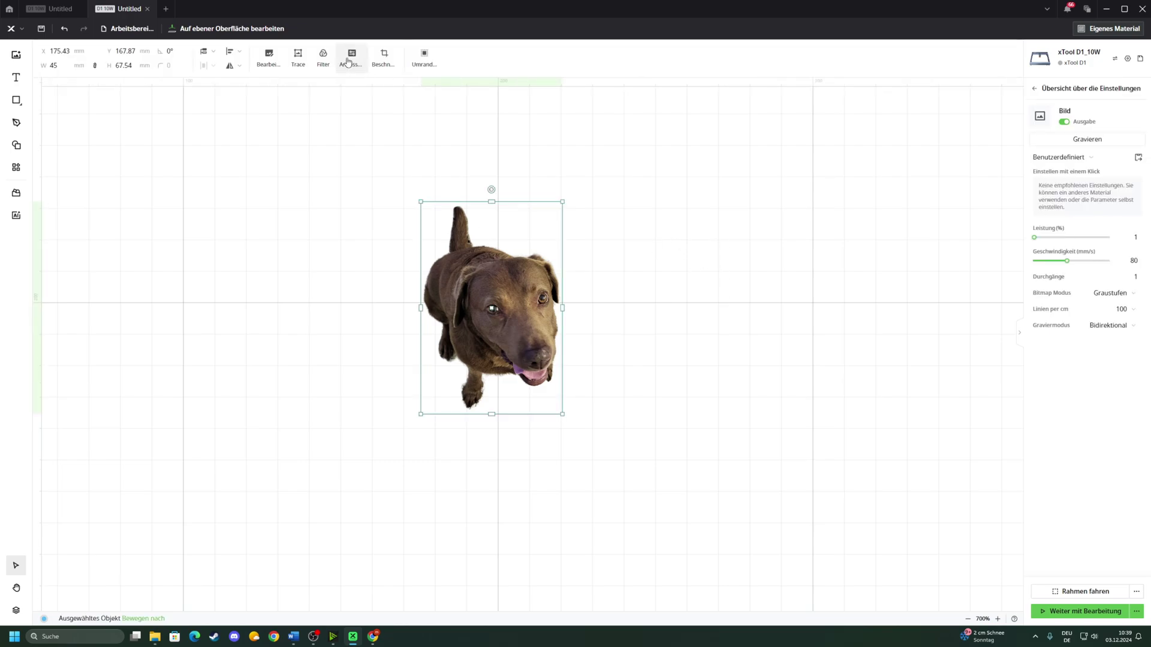
left_click(276, 65)
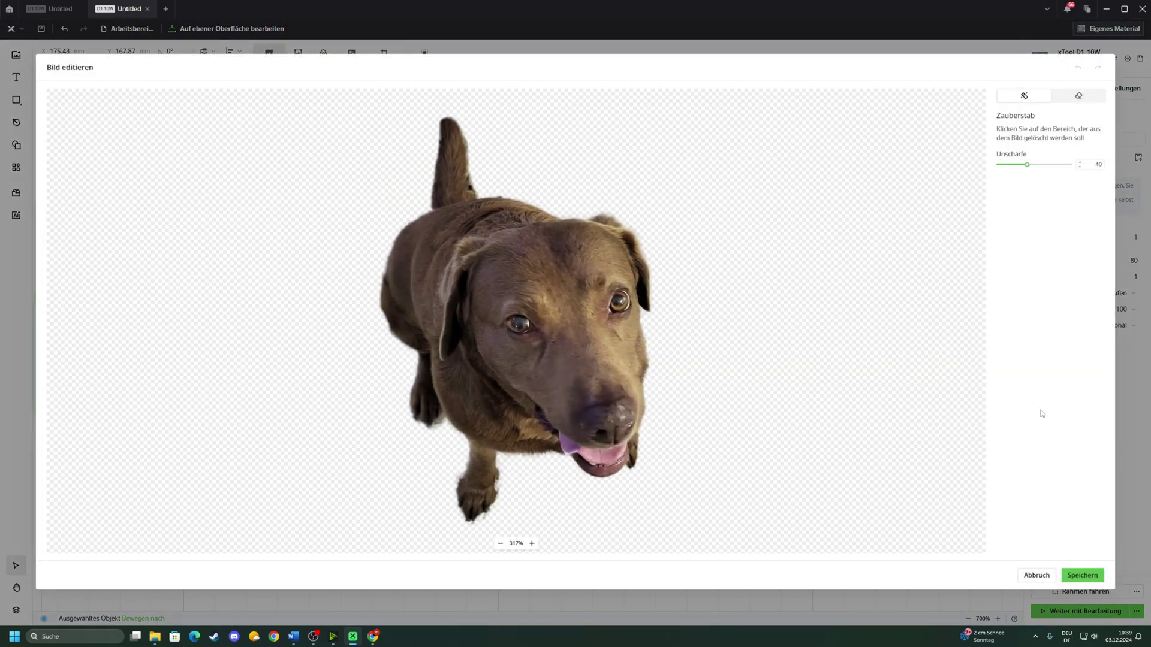
left_click(1030, 577)
left_click(637, 250)
left_click(558, 293)
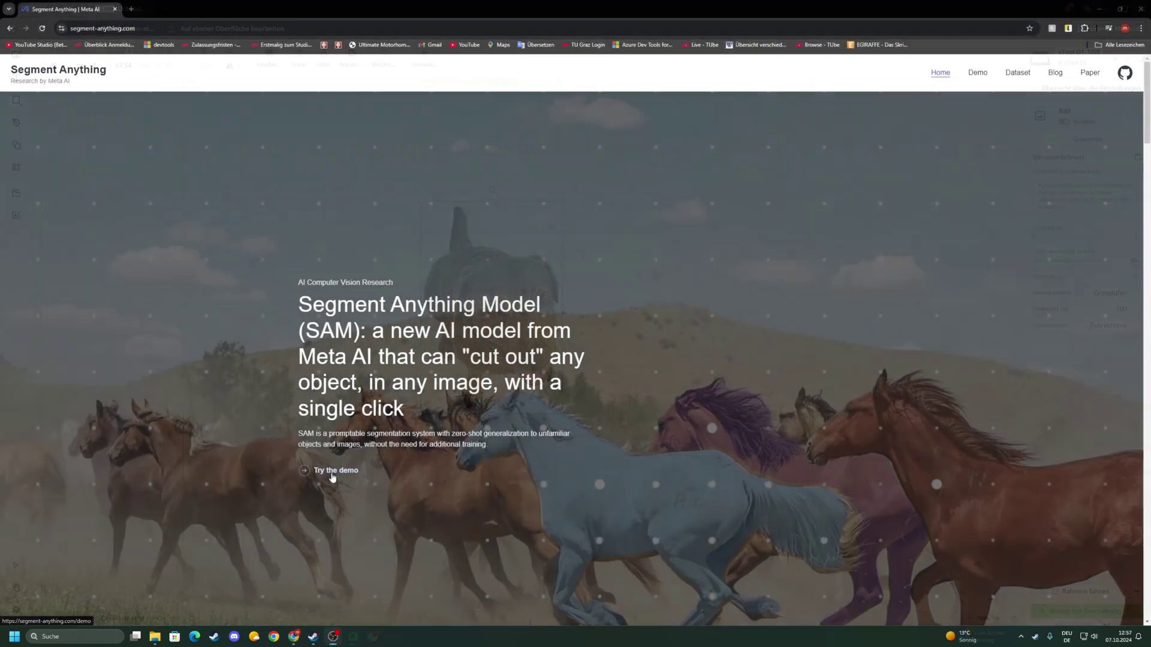
Upload the knife photo to the Segment Anything demo and check the cut-out's options
left_click(329, 480)
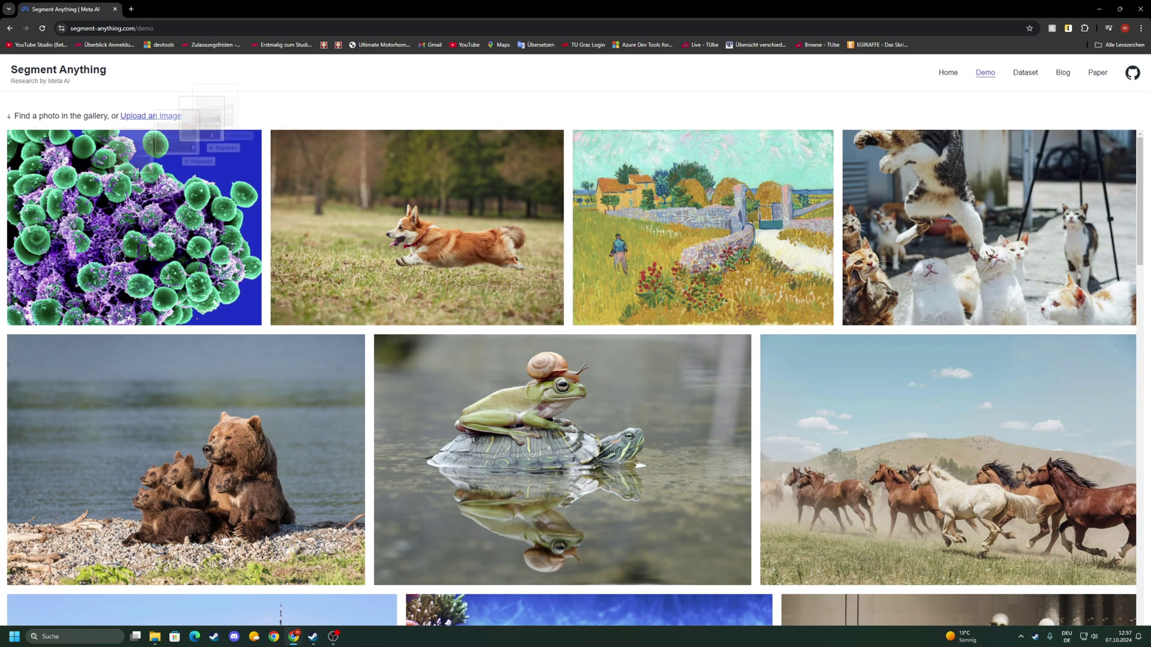
left_click(142, 117)
double_click(154, 82)
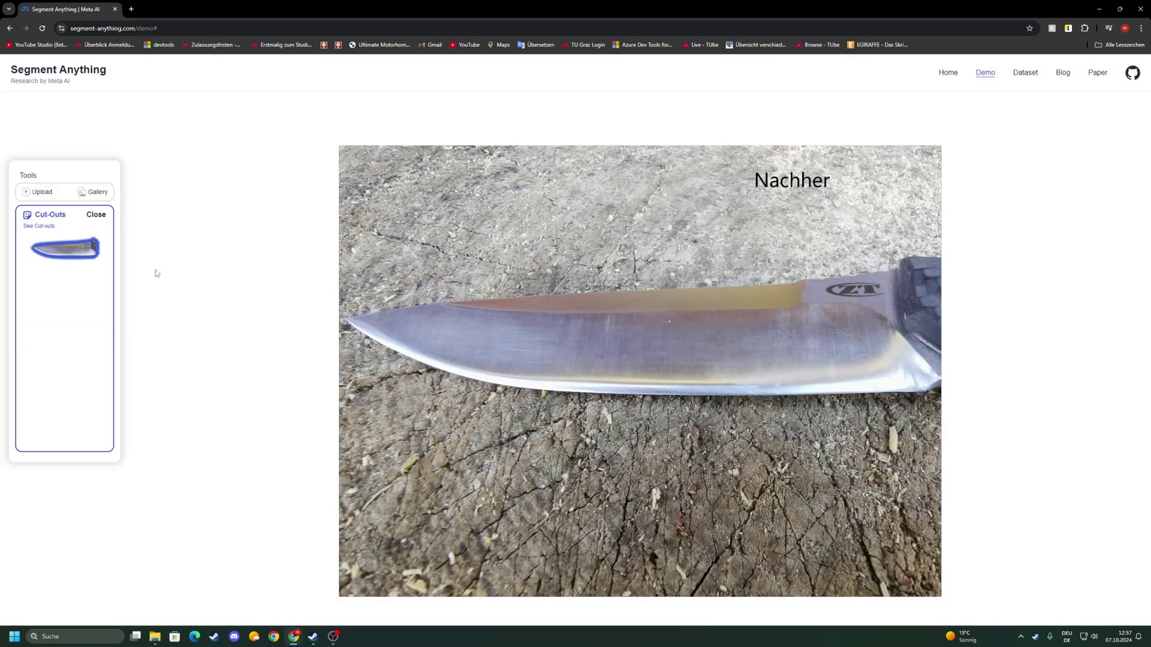
right_click(73, 248)
left_click(121, 274)
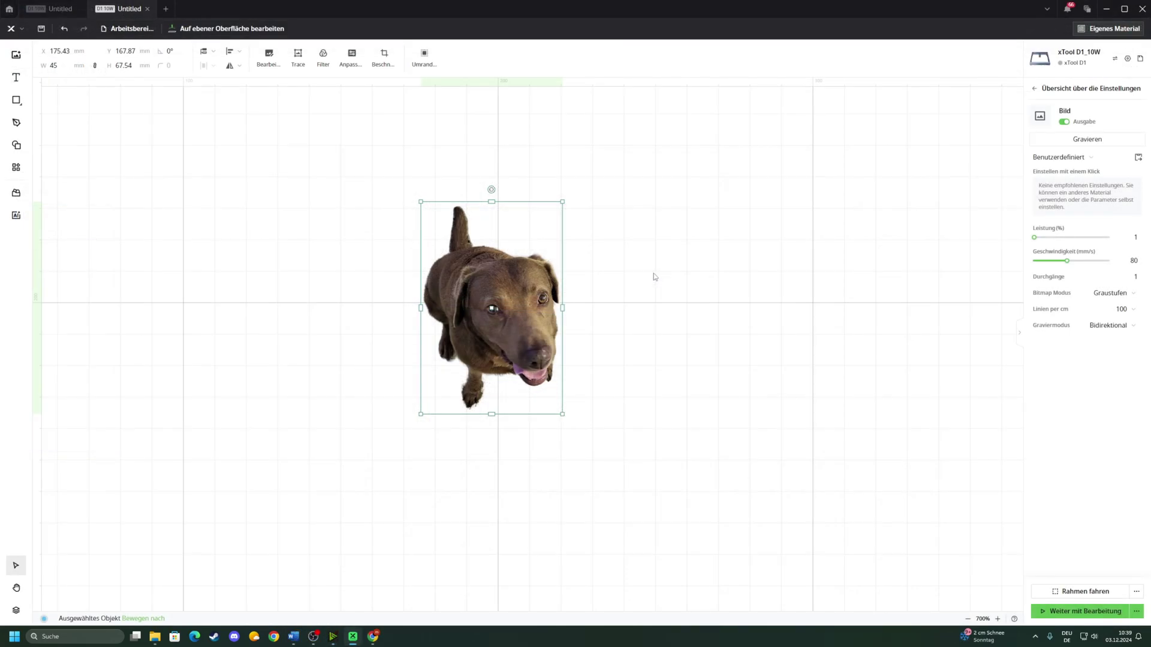
Lower the dog photo's Graustufen level to 252 to convert it to grayscale
left_click(651, 276)
left_click(480, 285)
left_click(348, 63)
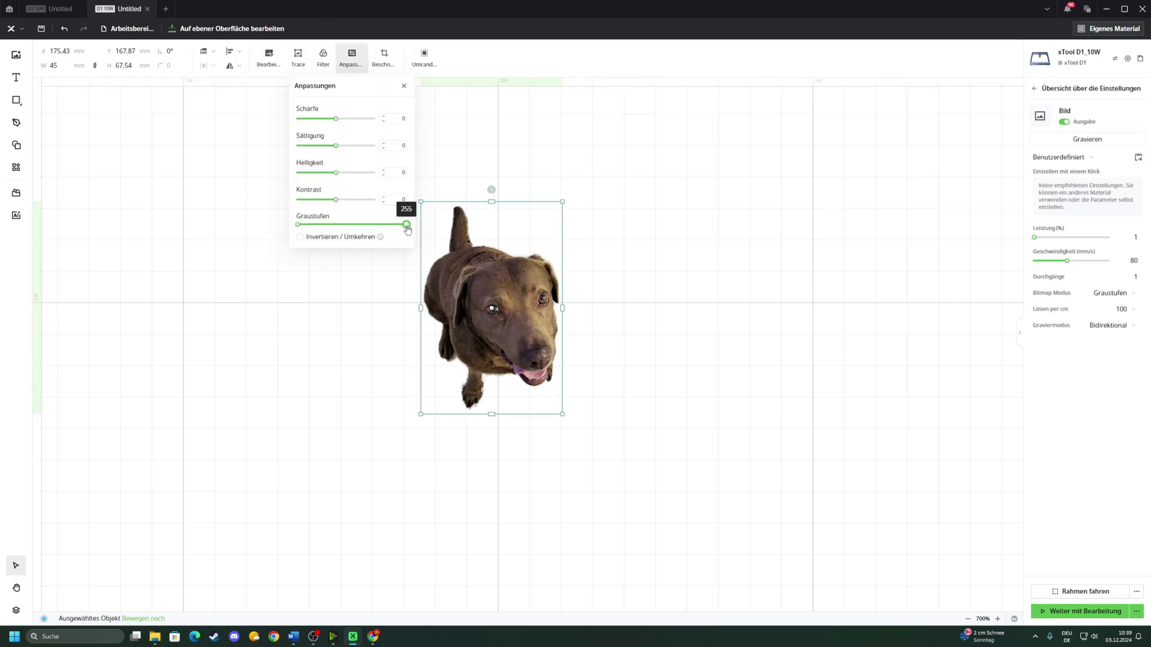
left_click_drag(408, 229, 408, 228)
left_click(704, 243)
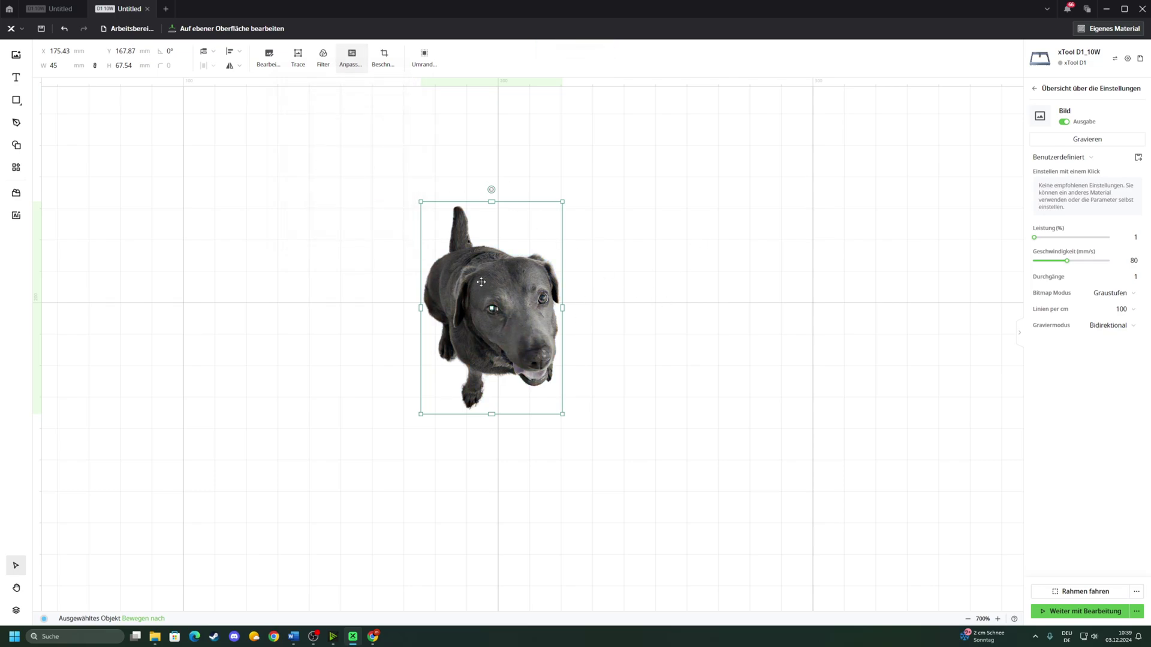
left_click(622, 288)
left_click(528, 243)
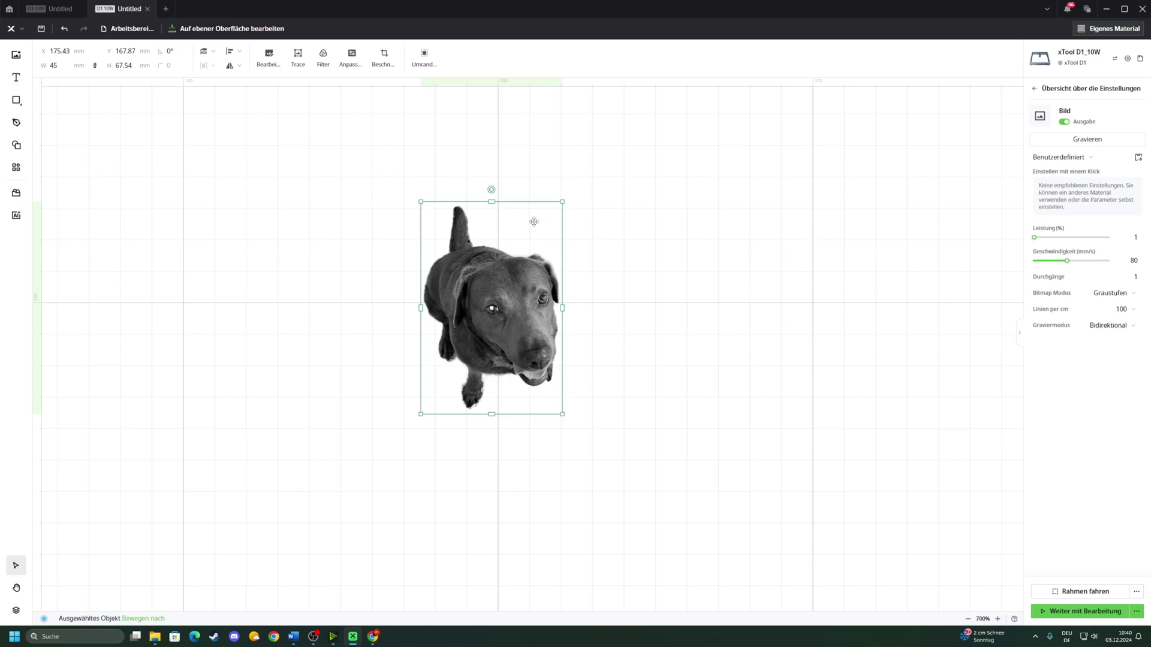
Enable Invertieren in the dog photo's adjustments to turn it into a light negative
left_click(633, 244)
left_click(522, 285)
left_click(613, 287)
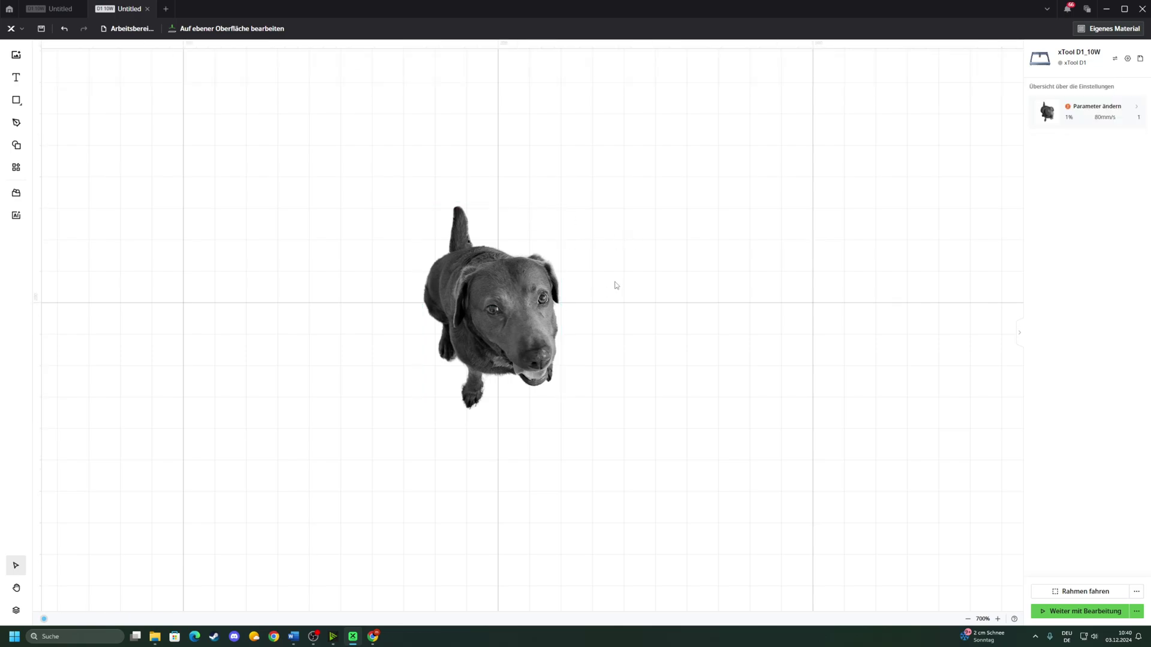
left_click(512, 295)
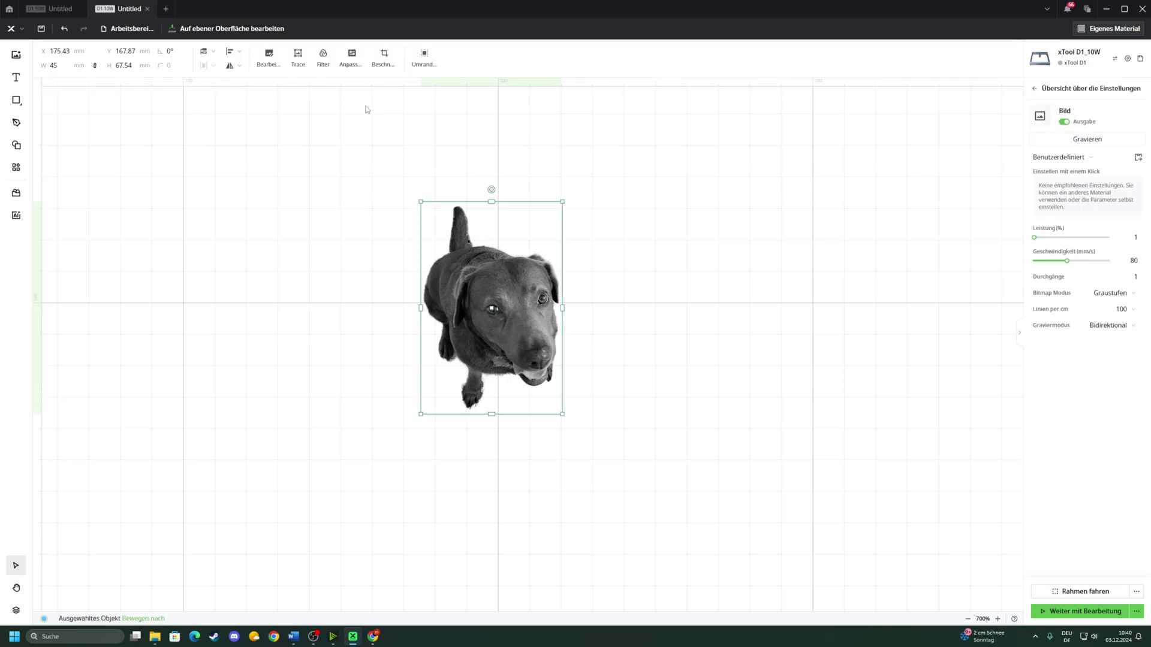
left_click(352, 57)
left_click(300, 239)
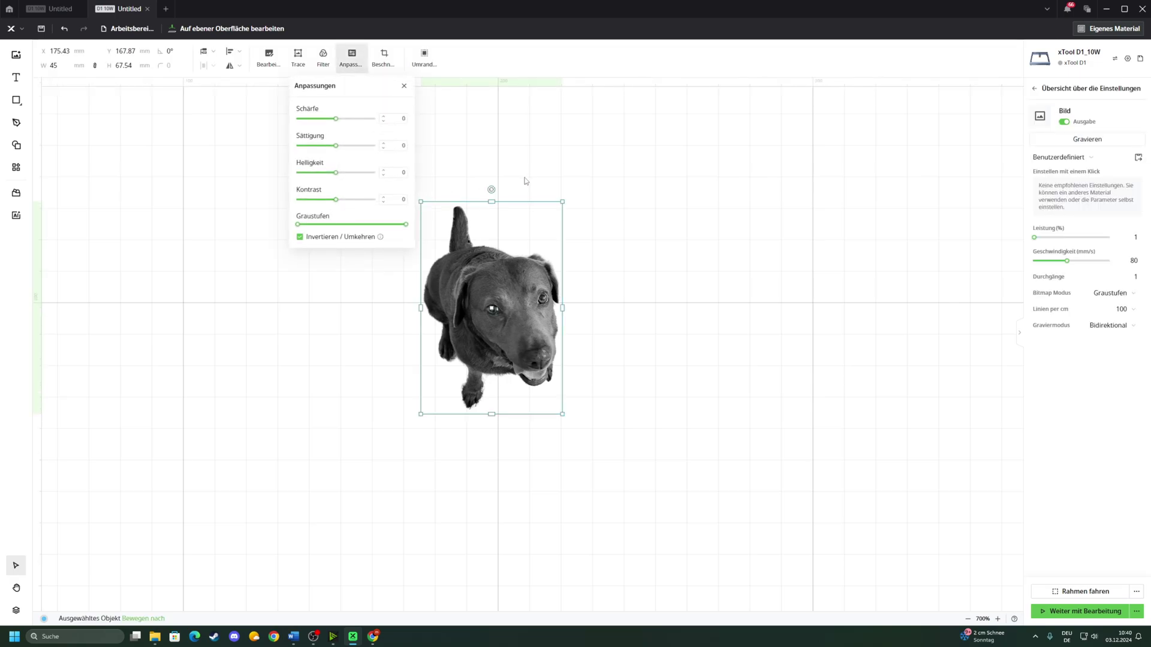
left_click(705, 244)
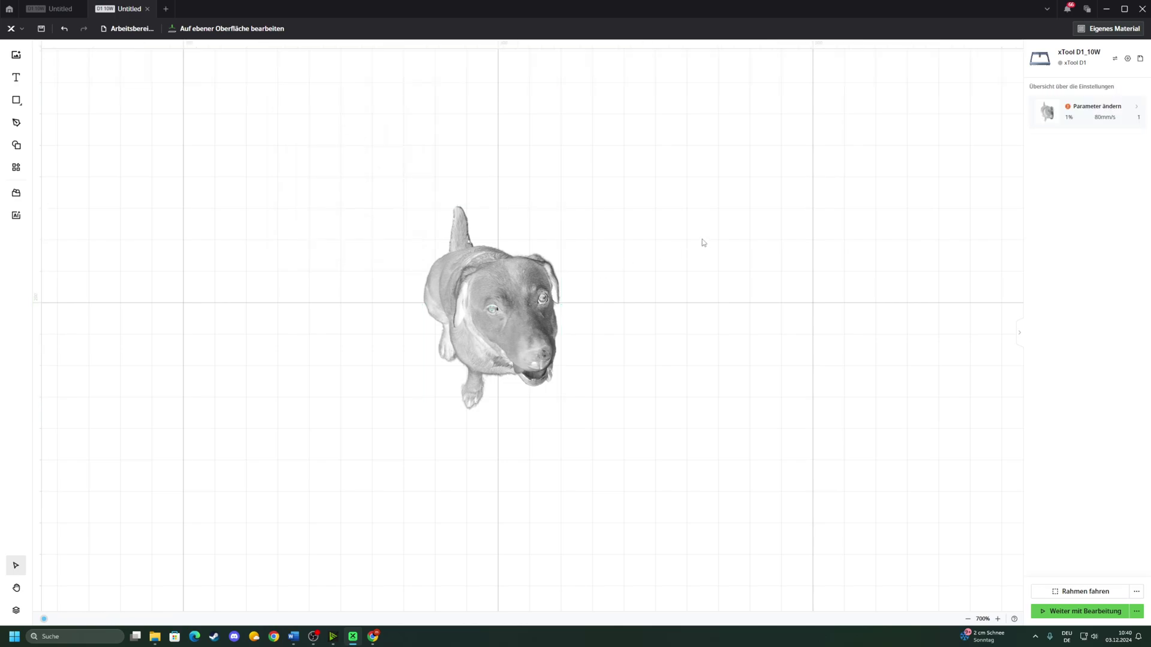
left_click(542, 296)
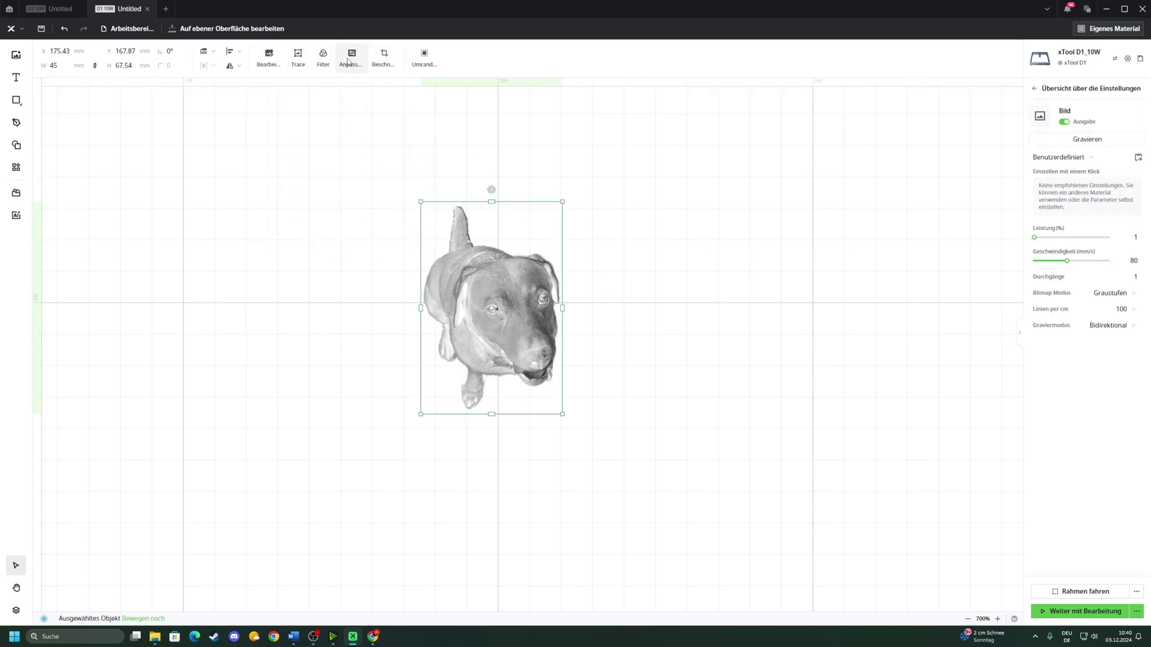
Set the dog image's engraving power to 78% and speed to 93 mm/s
left_click(360, 57)
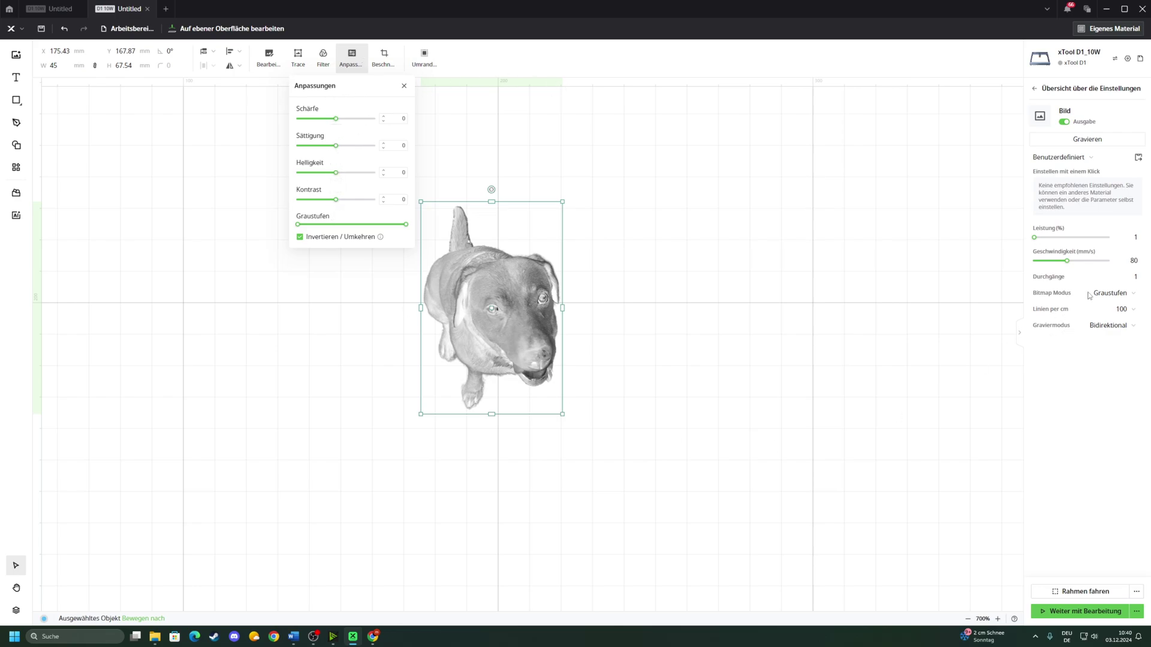
left_click(1035, 238)
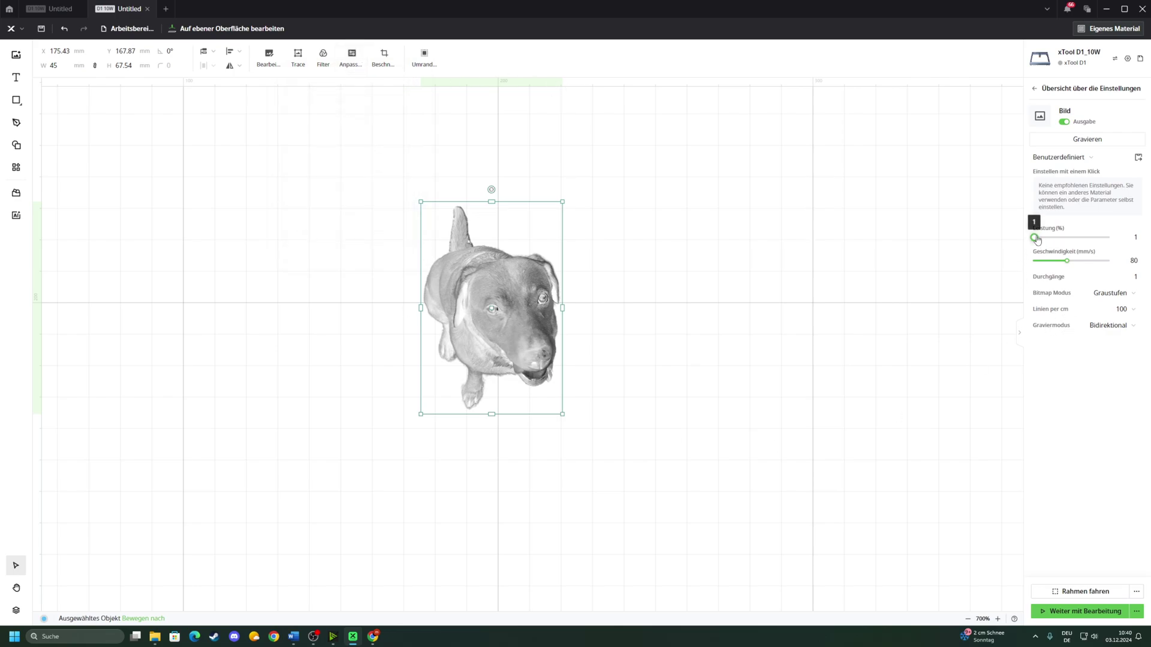
left_click_drag(1036, 240, 1092, 238)
left_click_drag(1067, 262, 1073, 263)
left_click(438, 436)
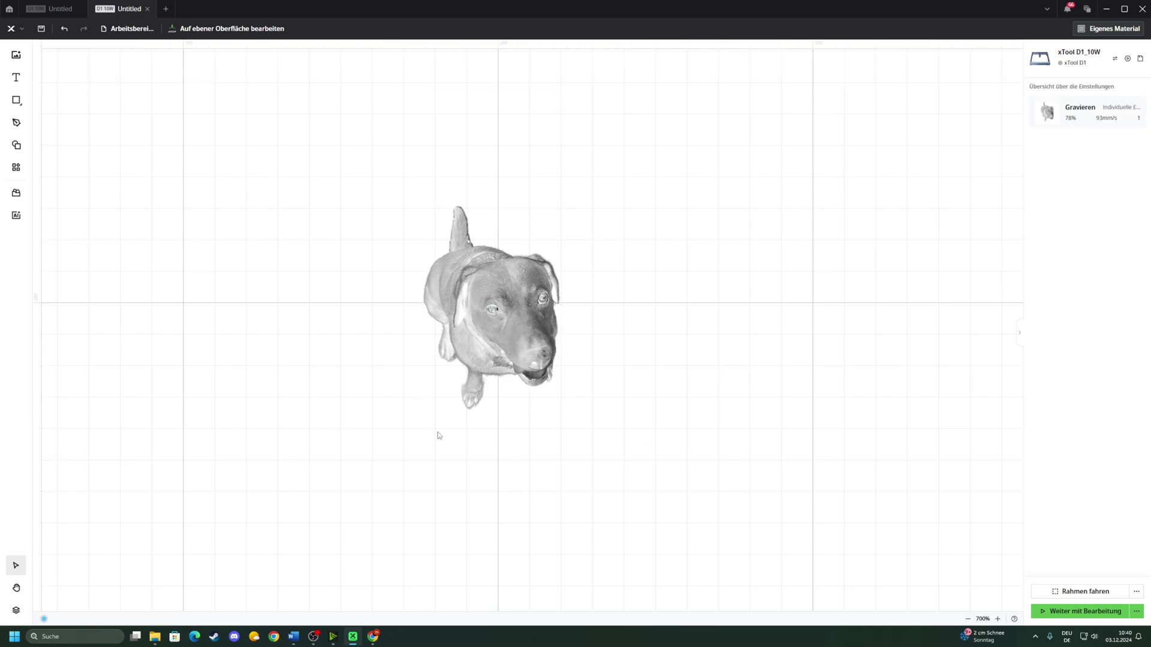
left_click(528, 300)
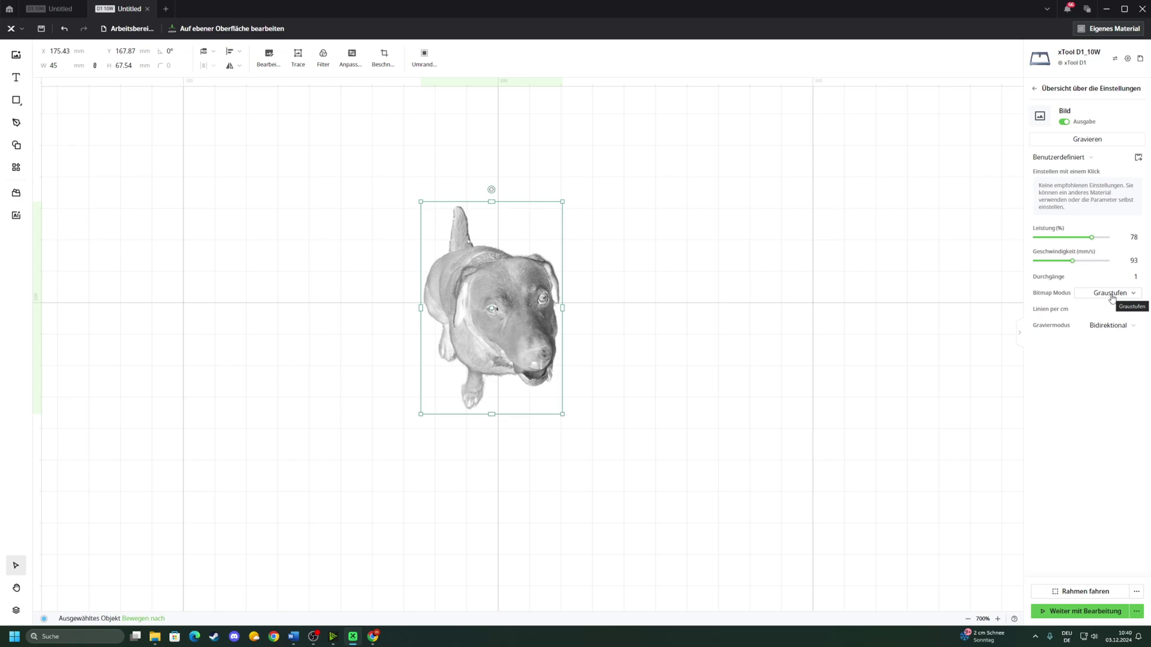
left_click(1112, 298)
Choose Sierra bitmap mode and 120 lines per cm for the dog image
left_click(1103, 395)
left_click(1119, 309)
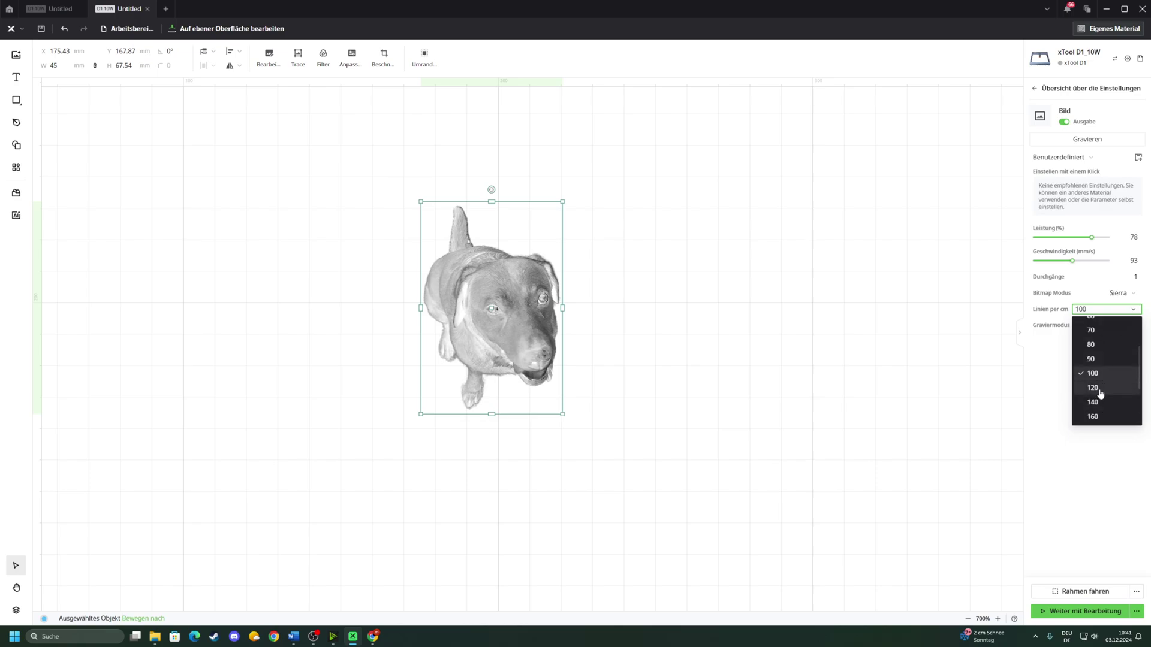
left_click(1101, 390)
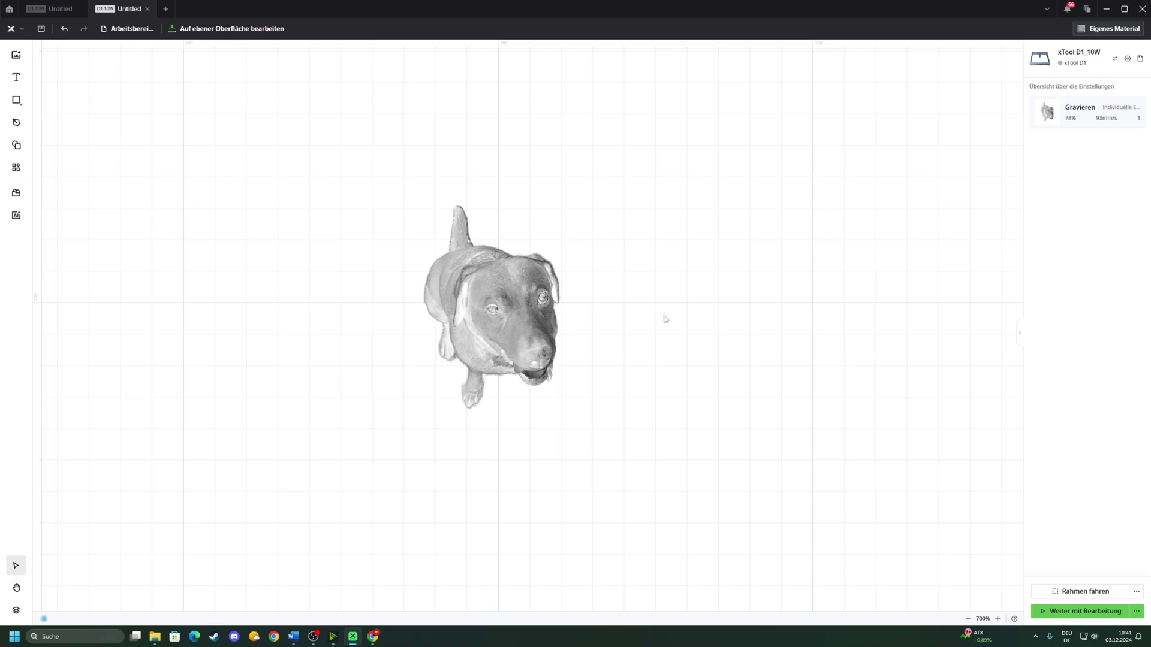
left_click(557, 364)
Preview the Sierra-dithered dog engraving
left_click(648, 302)
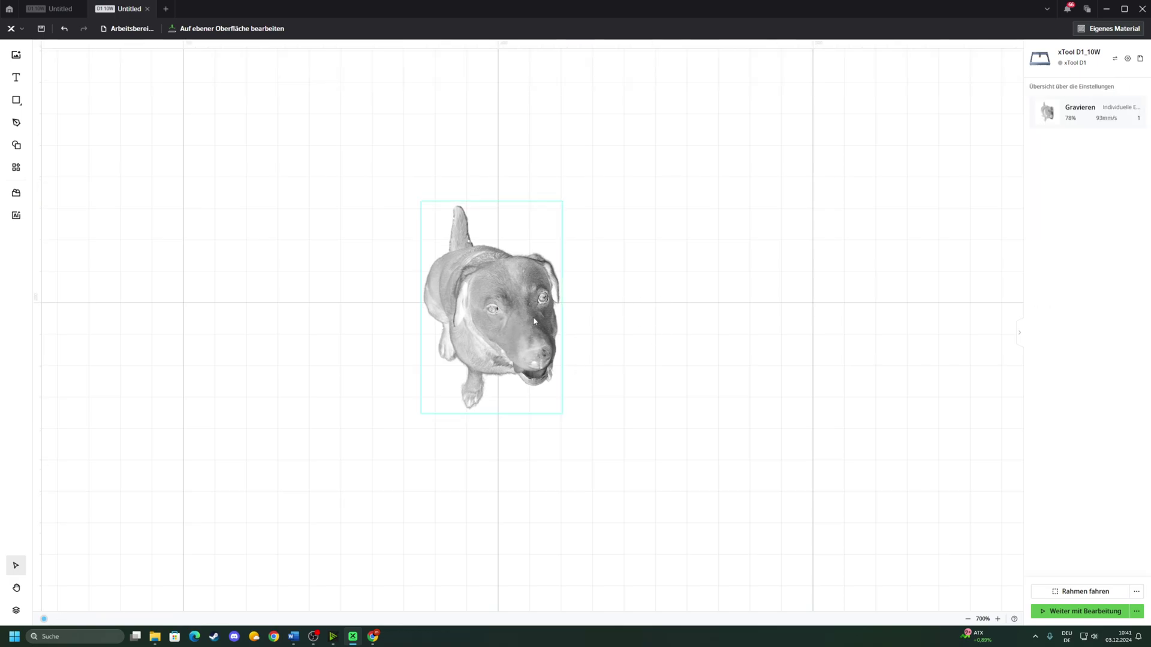
left_click(533, 317)
left_click(855, 226)
left_click(1064, 618)
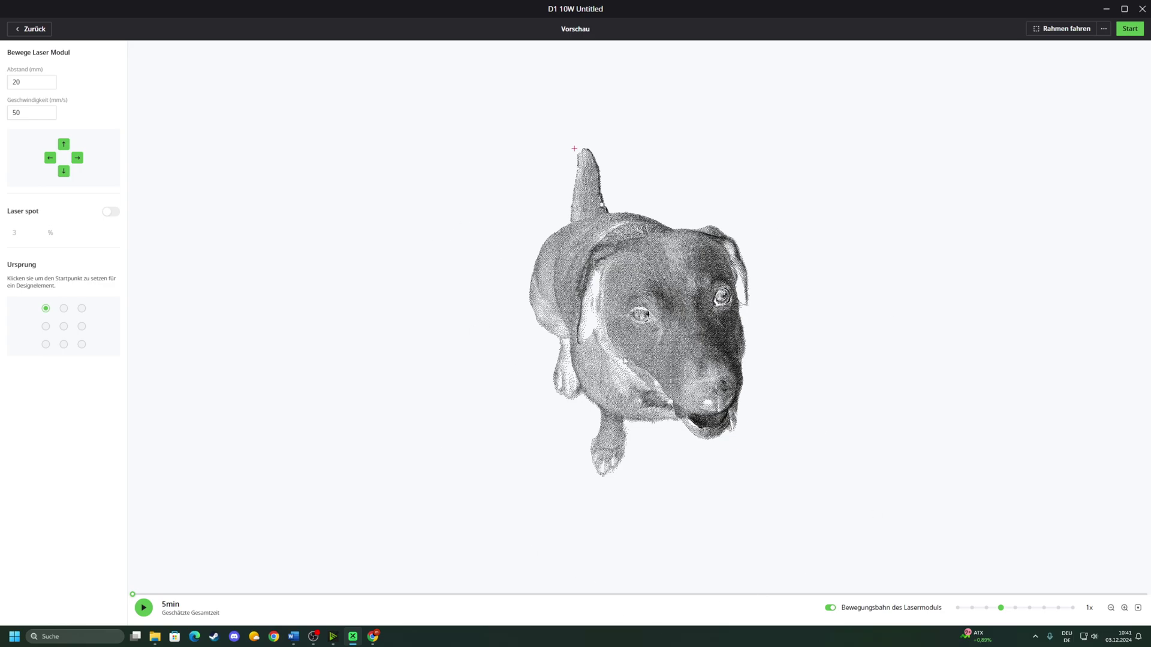
left_click(27, 29)
Switch the dithering to Jarvis and preview the engraving
left_click(1110, 297)
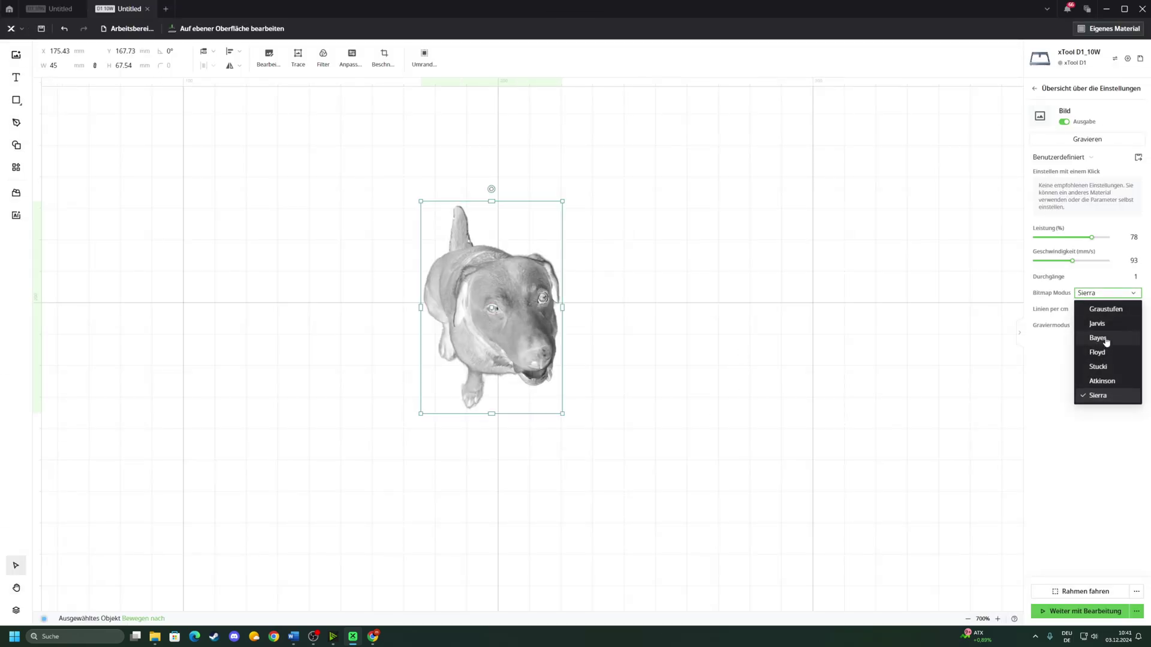
left_click(1097, 323)
left_click(1117, 293)
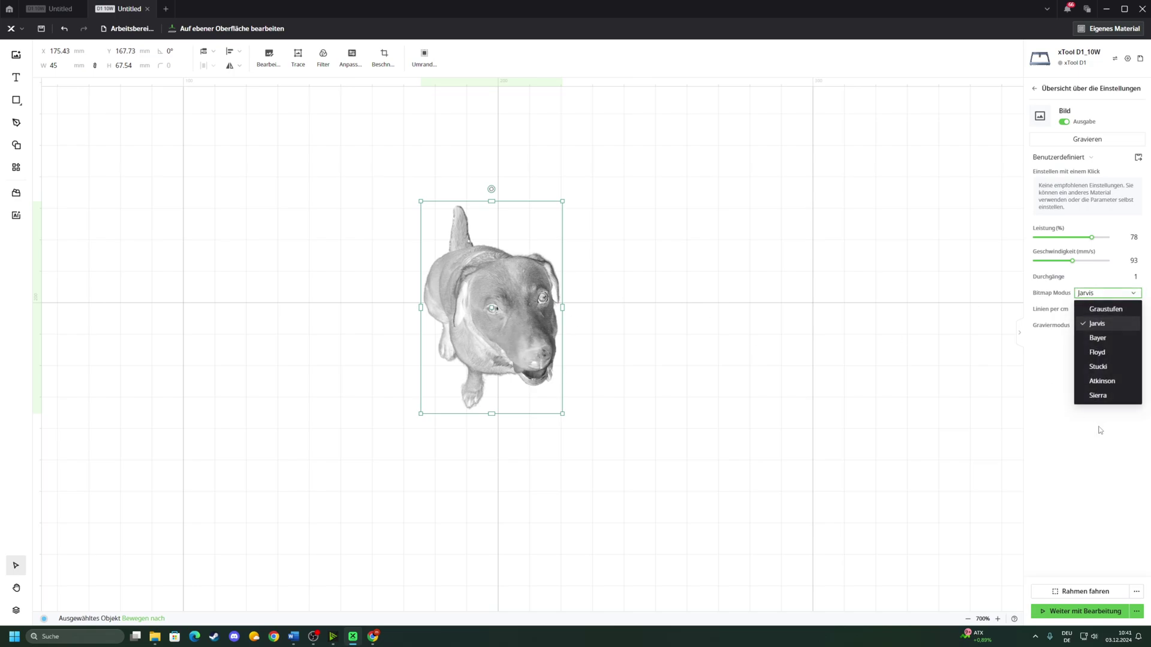
left_click(1115, 396)
left_click(1125, 296)
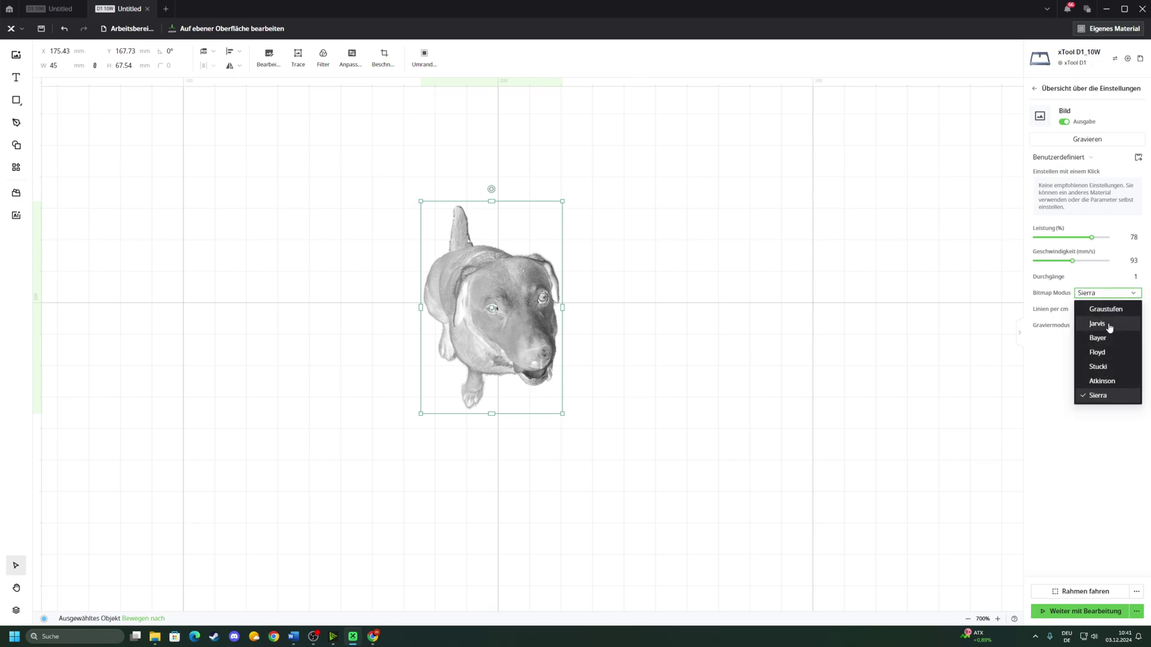
left_click(1136, 326)
left_click(1085, 611)
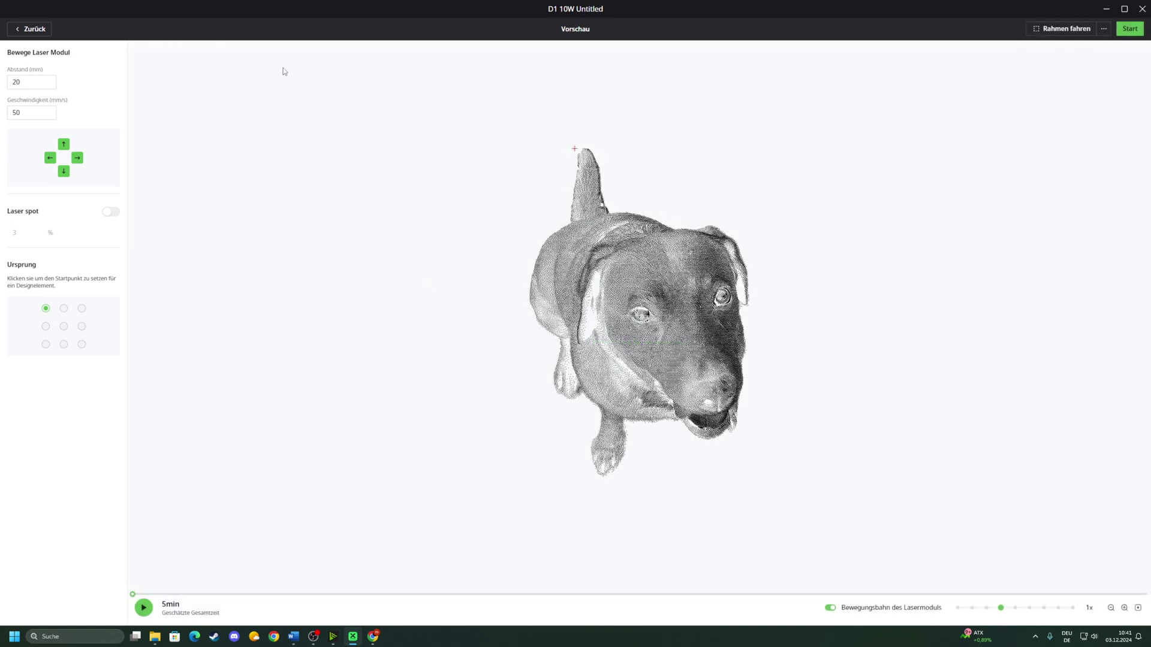
left_click(31, 29)
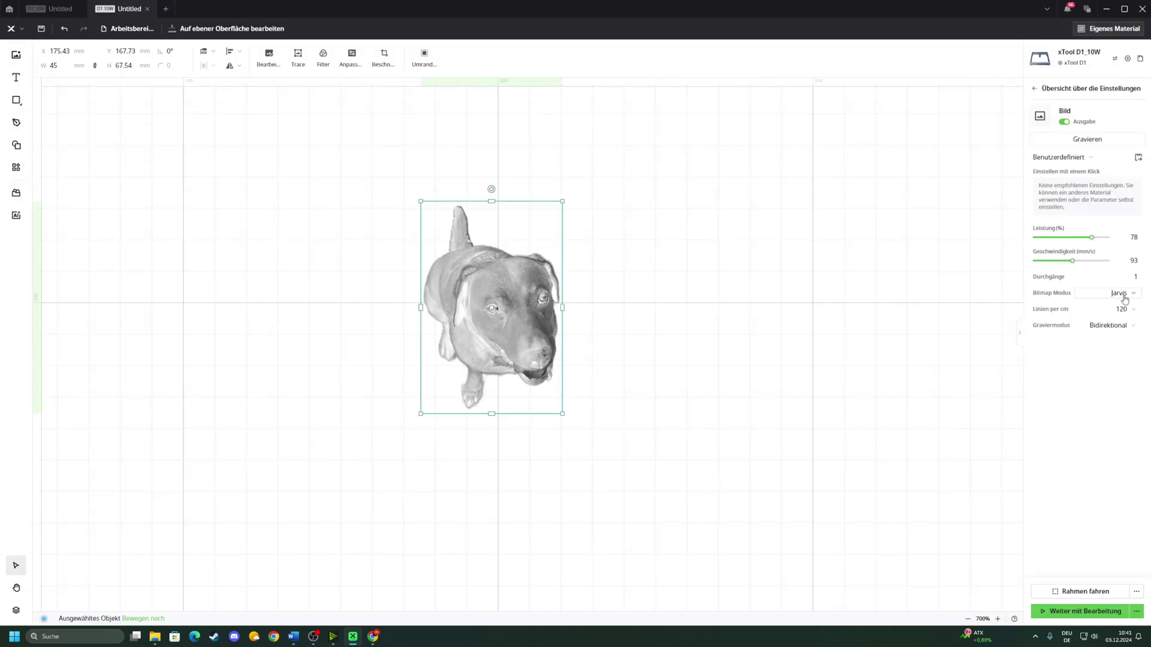
Preview the engraving with Stucki dithering, then restore Sierra
left_click(1125, 299)
left_click(1105, 378)
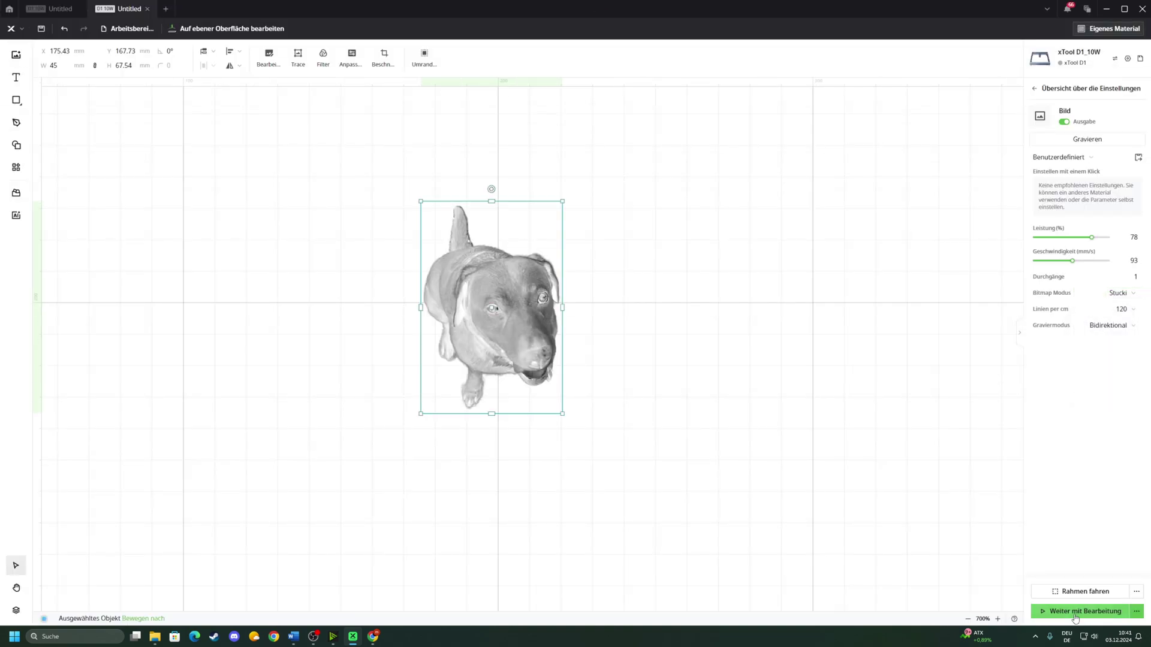
left_click(1075, 618)
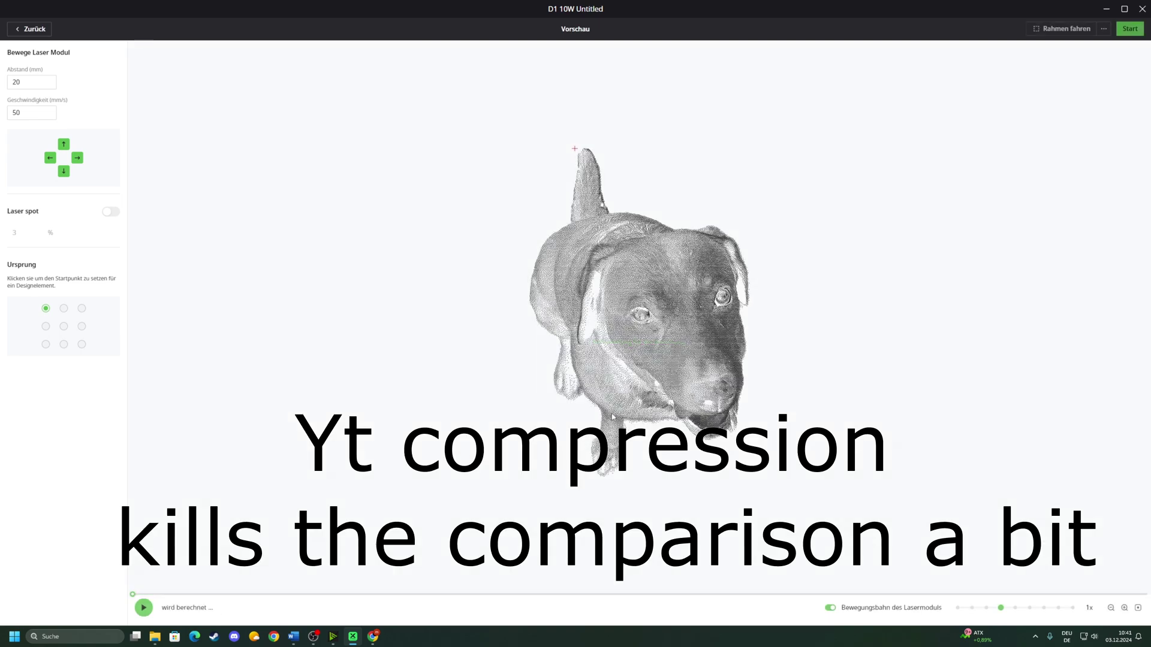
left_click(30, 28)
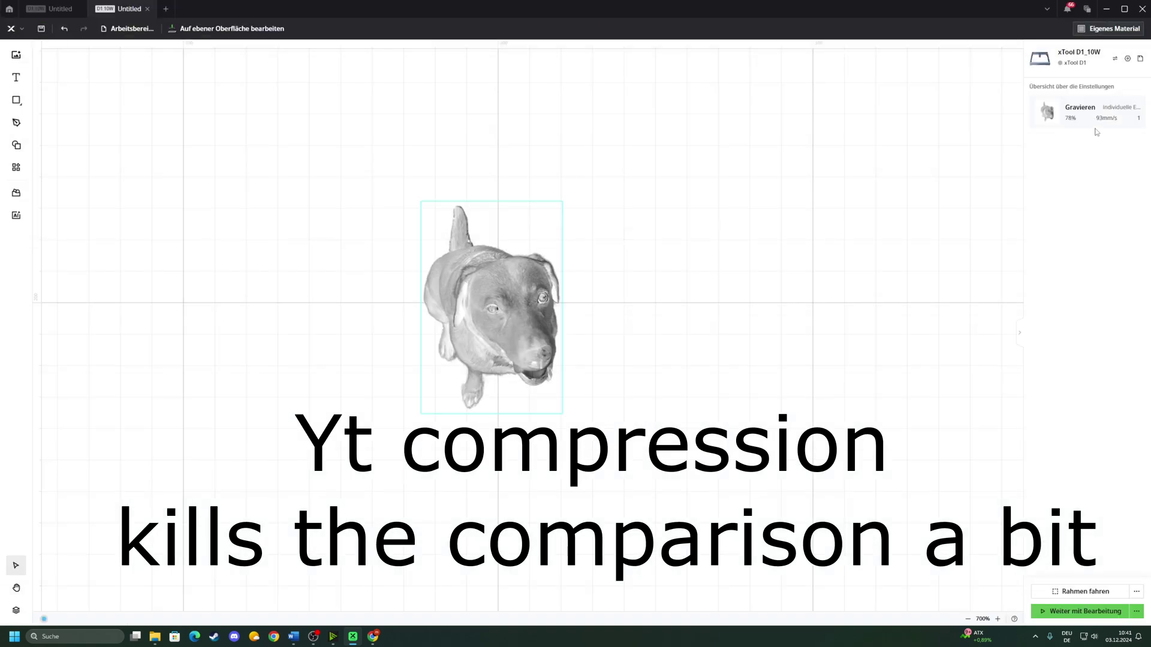
left_click(1117, 293)
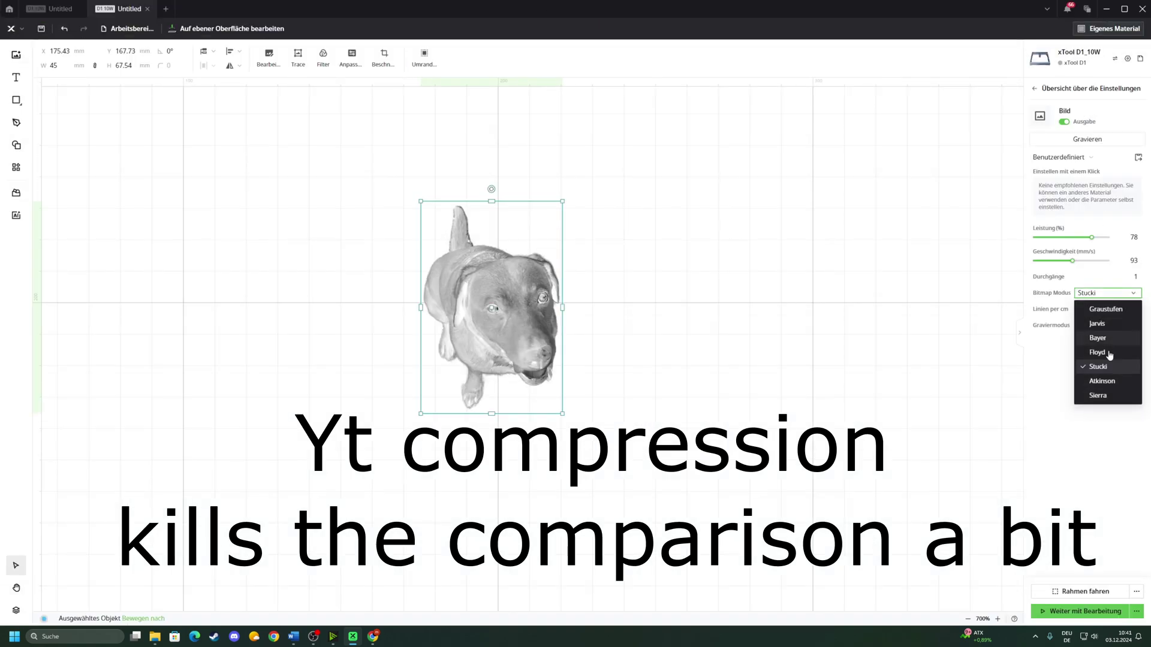
left_click(1099, 389)
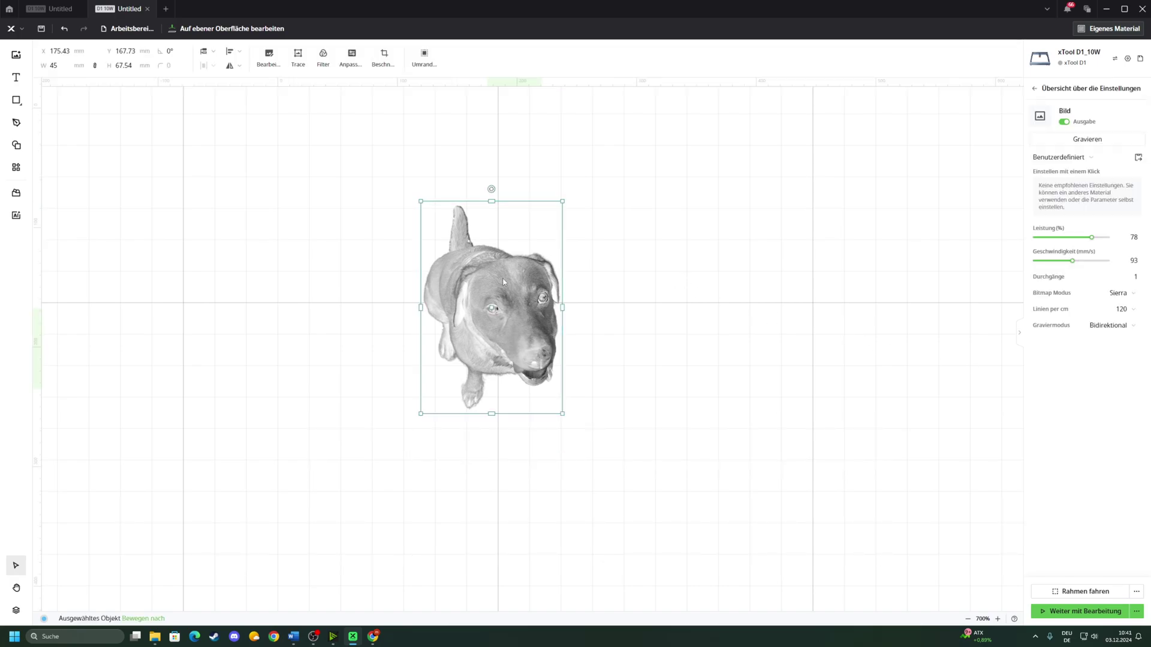
left_click(352, 57)
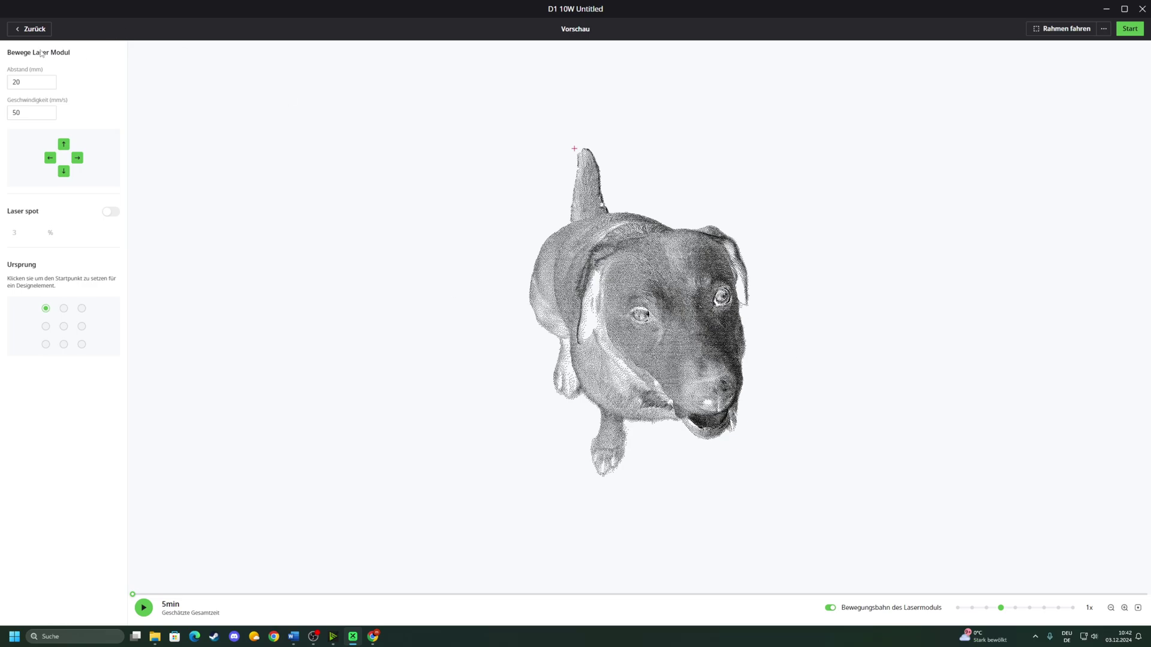
Preview the dog at brightness -15, then set brightness to 1 and preview again
left_click(29, 29)
left_click(349, 58)
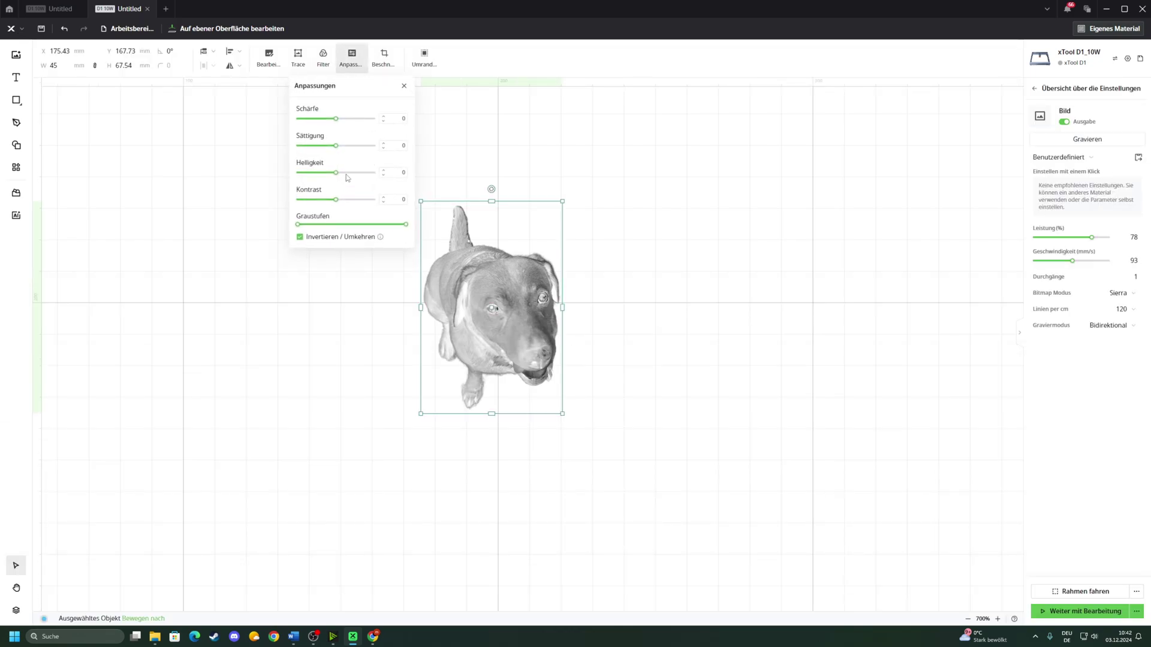
left_click_drag(335, 172, 325, 173)
left_click(1074, 611)
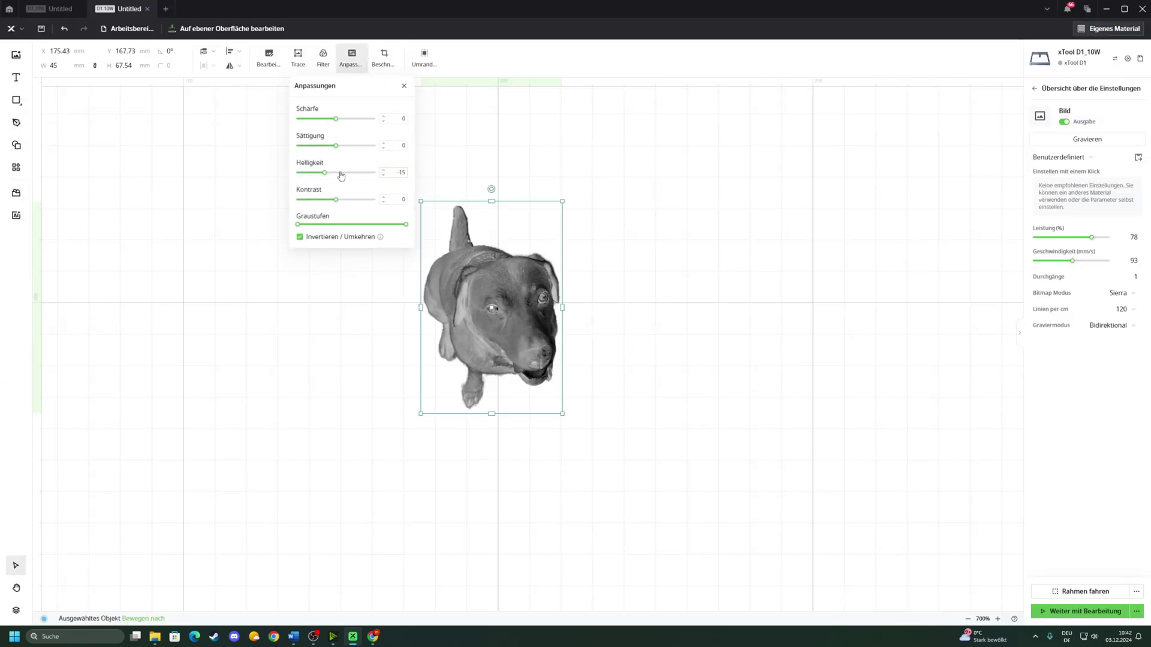
left_click(336, 173)
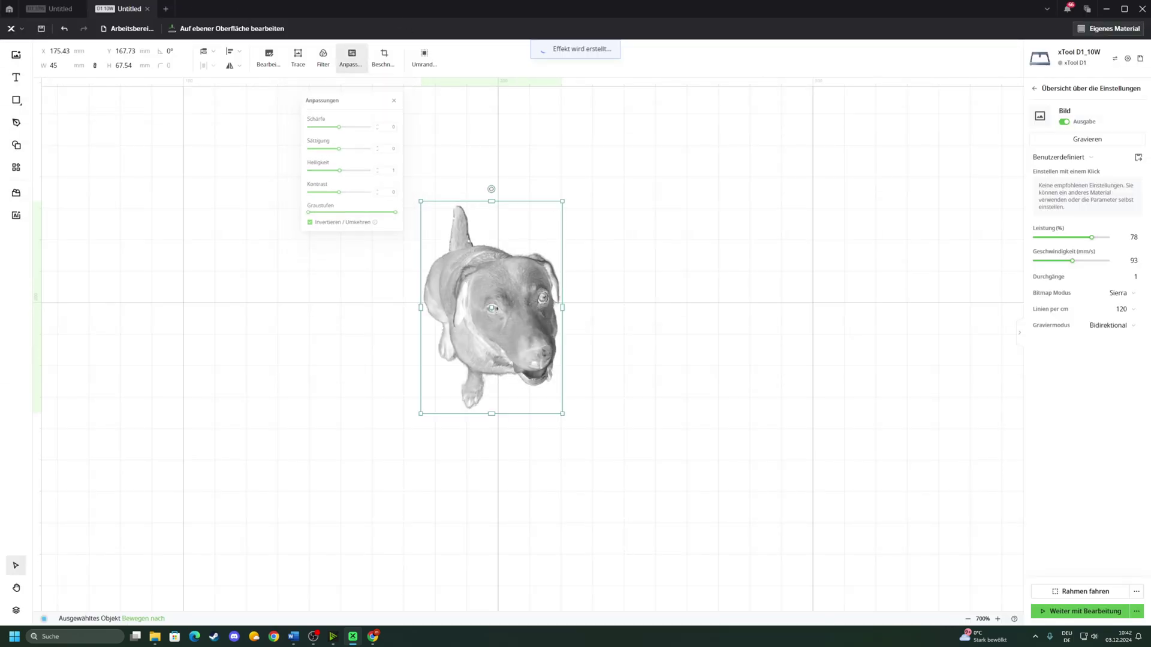
left_click(1079, 612)
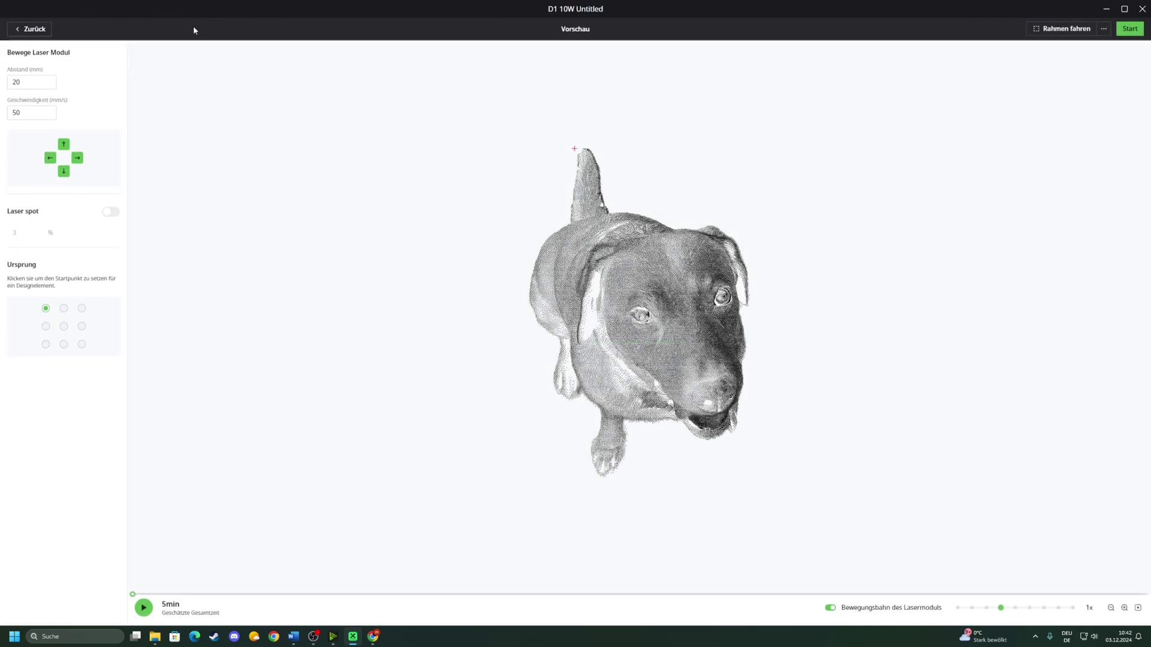
Back in the editor, narrow and widen the dog's grayscale range, then restore the full range
left_click(30, 29)
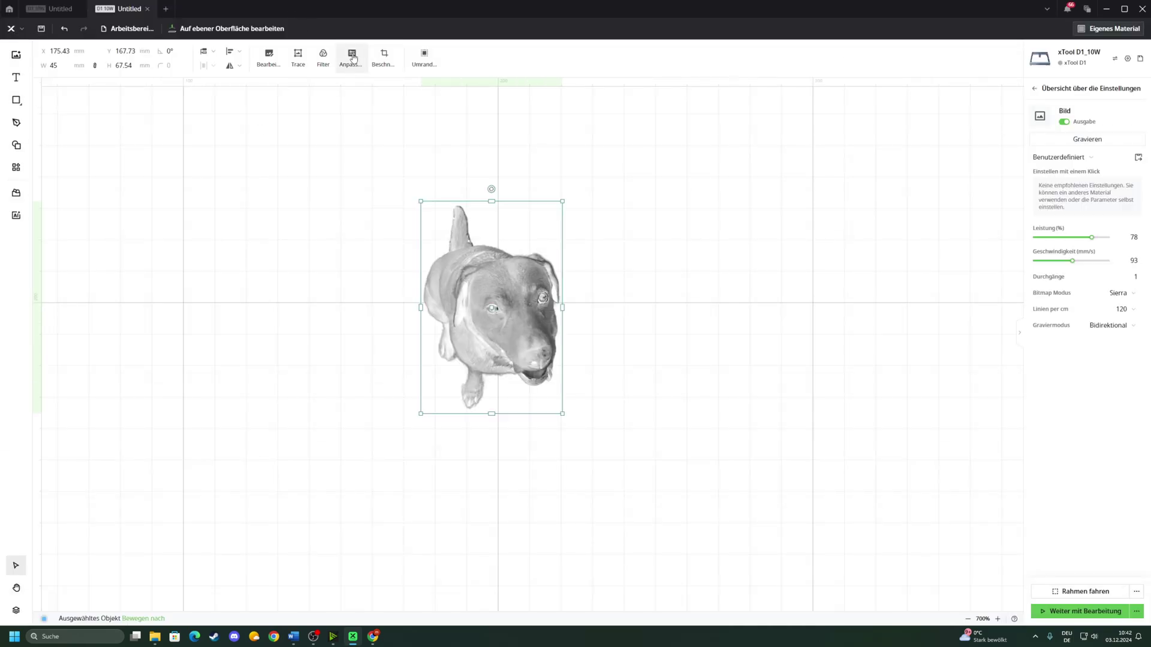
left_click(352, 58)
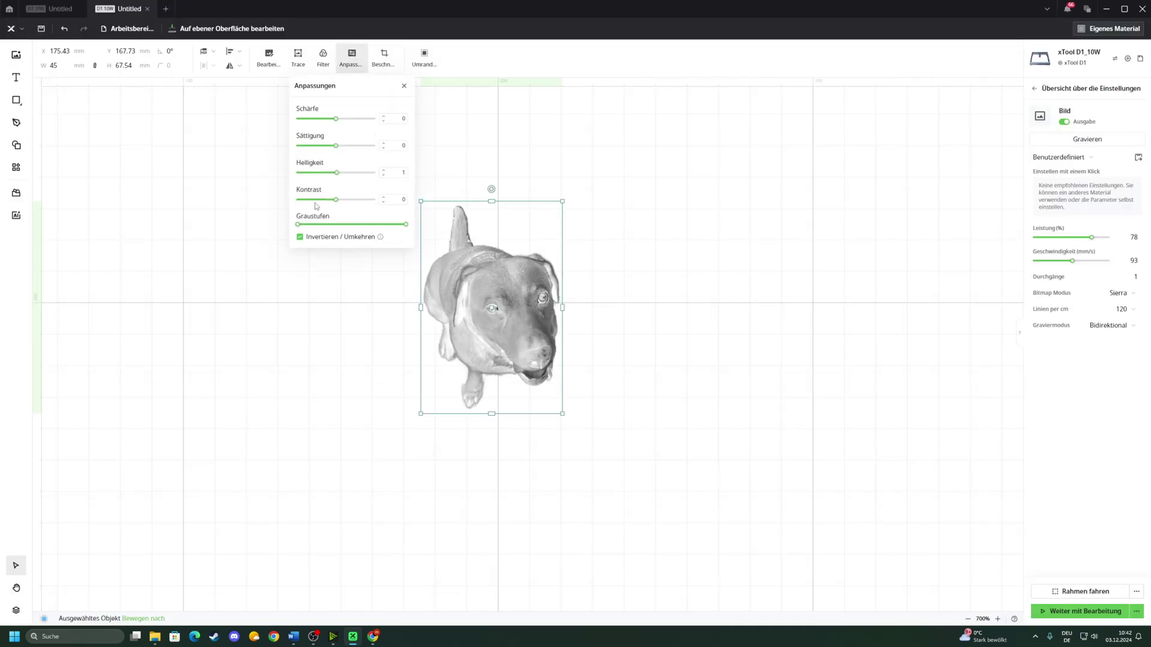
left_click_drag(405, 226, 370, 226)
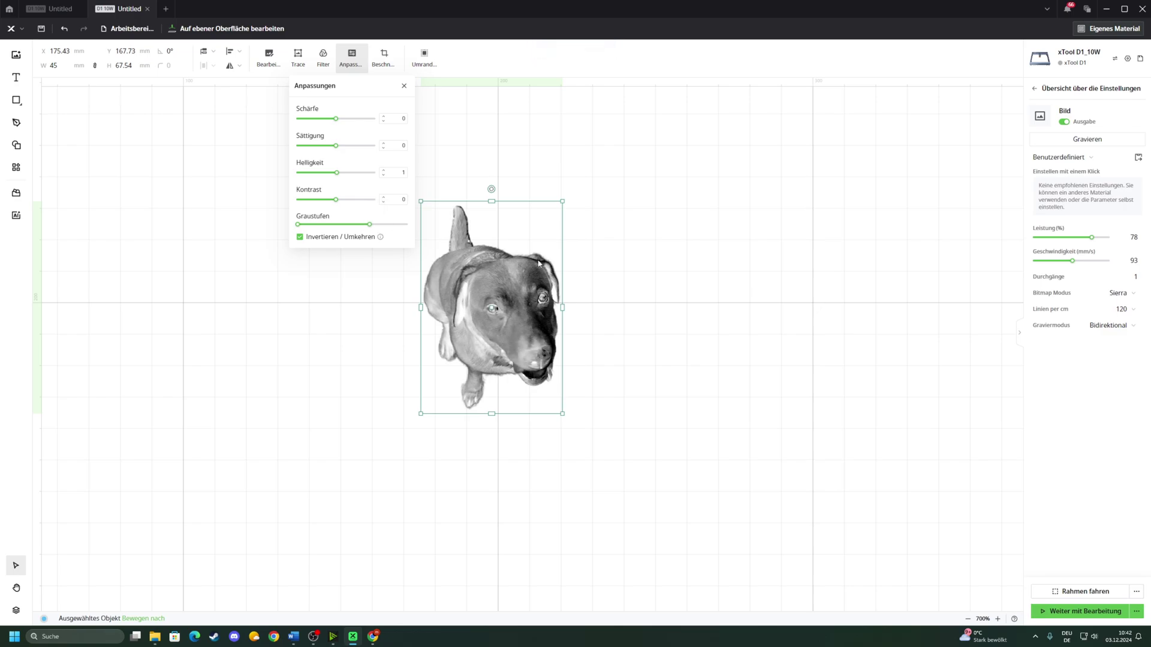
left_click_drag(368, 225, 393, 226)
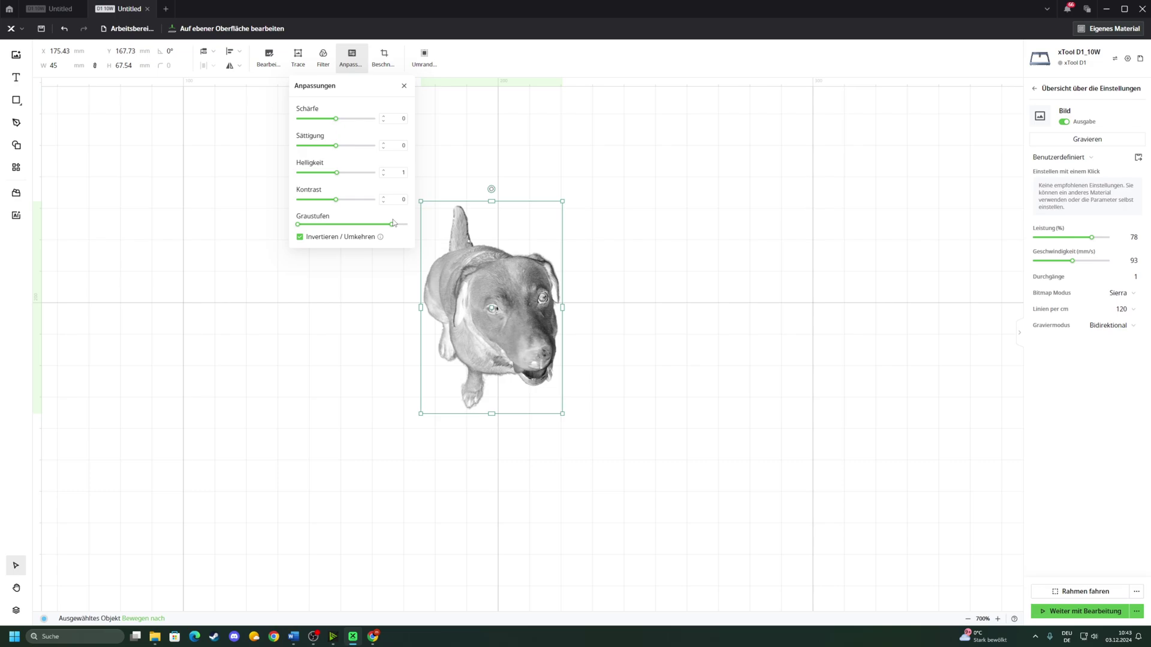
mouse_move(393, 232)
mouse_move(298, 225)
left_click_drag(391, 224, 403, 225)
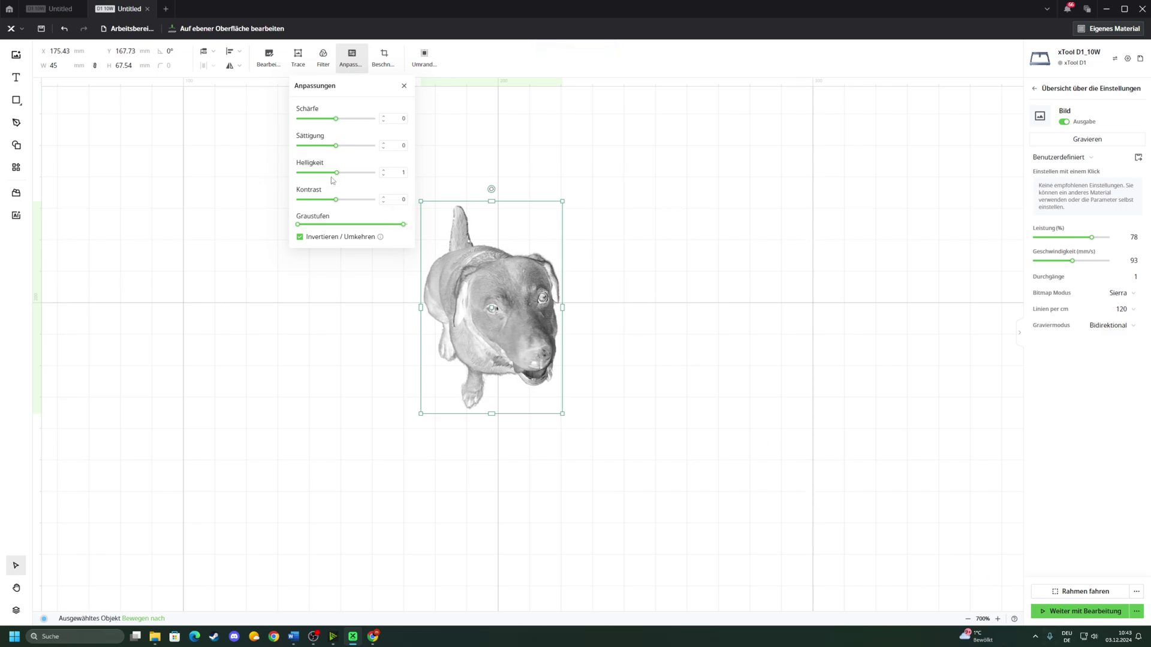
Lower then raise the dog's contrast, settling near -1, and raise brightness one step to 2
mouse_move(337, 173)
left_click_drag(336, 199, 322, 199)
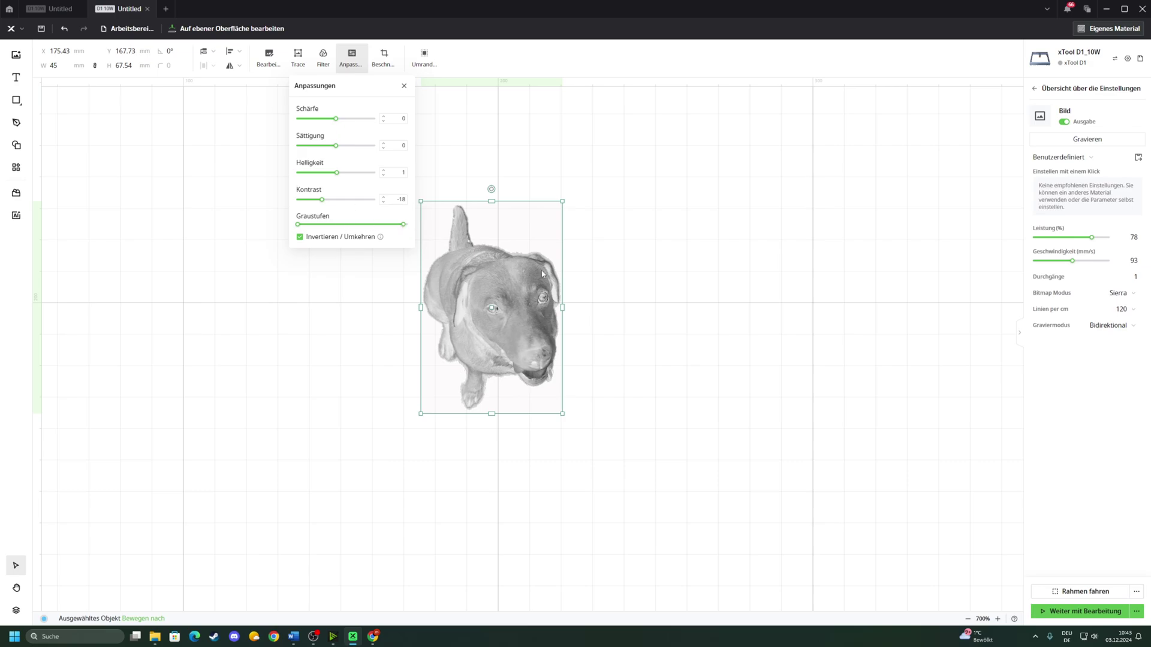
left_click_drag(322, 199, 335, 200)
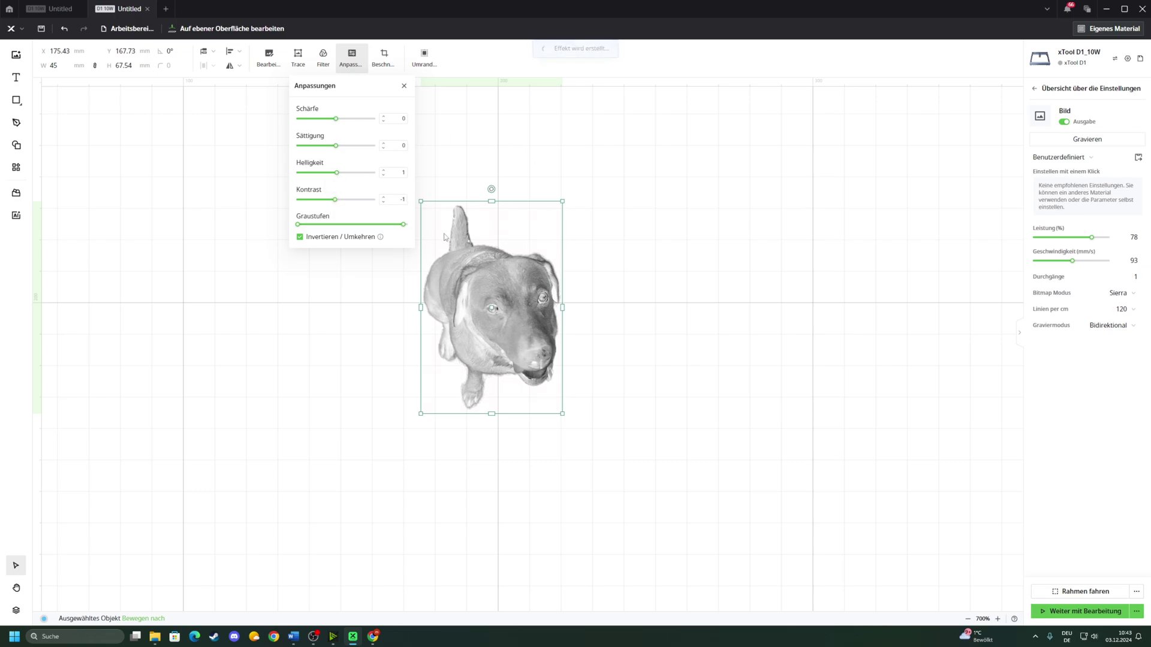
left_click(384, 170)
Raise the dog's brightness to 3 and preview the engraving
left_click(384, 171)
left_click(1101, 611)
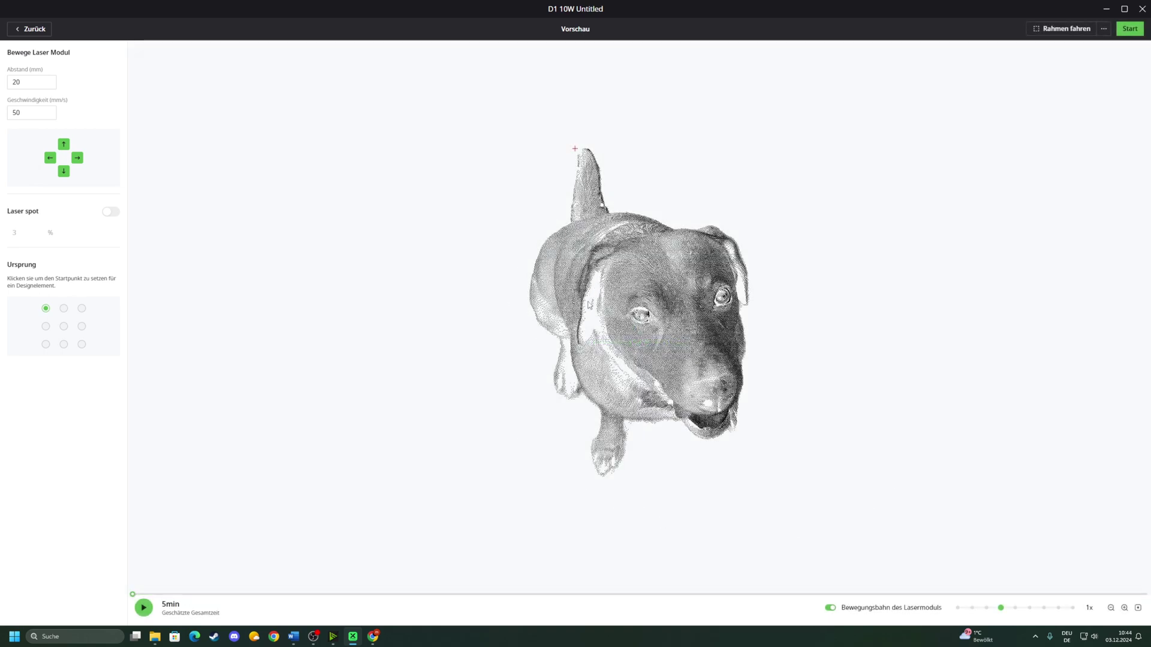
left_click(35, 29)
Bring the dog's brightness back down to 1 and preview the engraving again
left_click(469, 278)
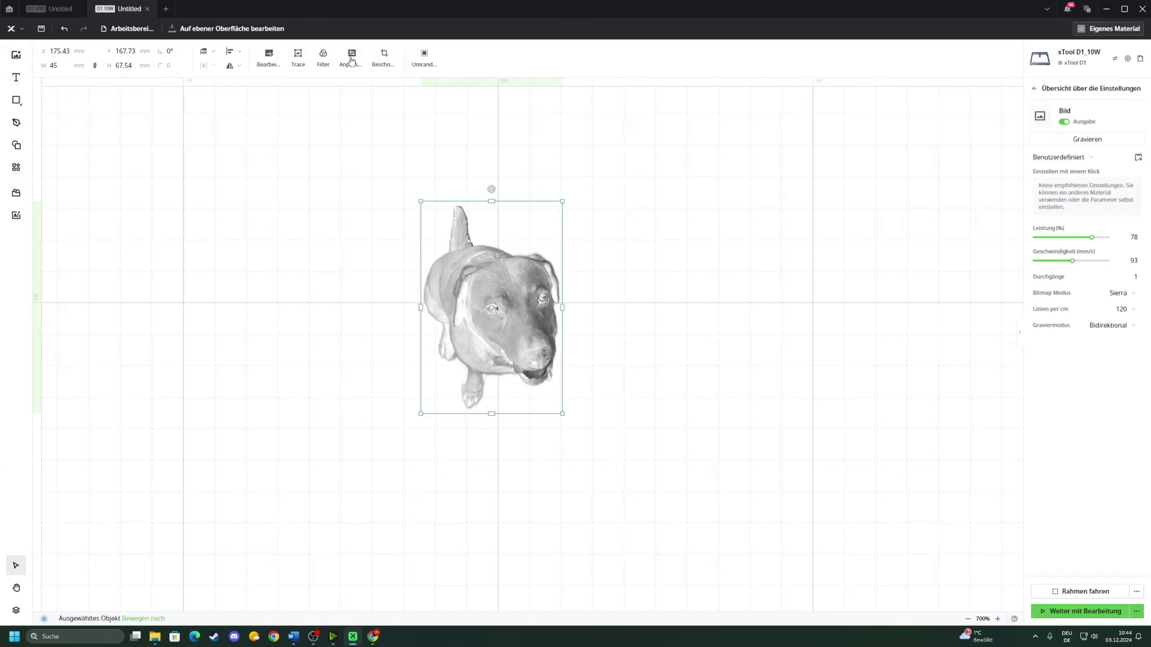
left_click(352, 57)
left_click(383, 175)
left_click(383, 175)
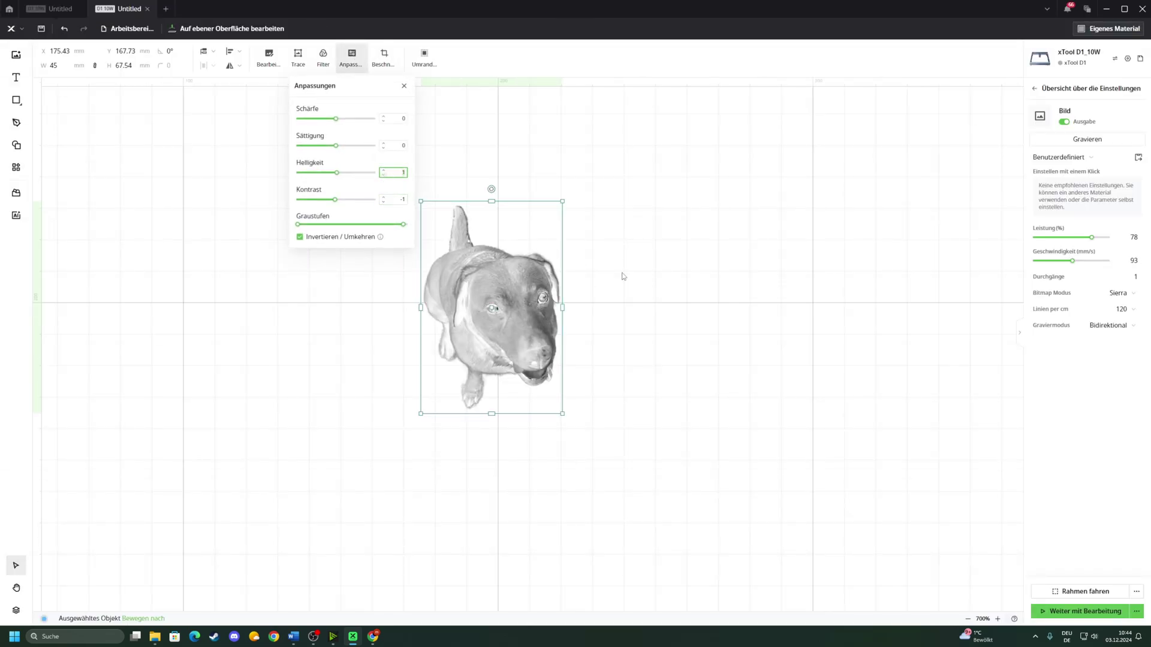
left_click(1085, 611)
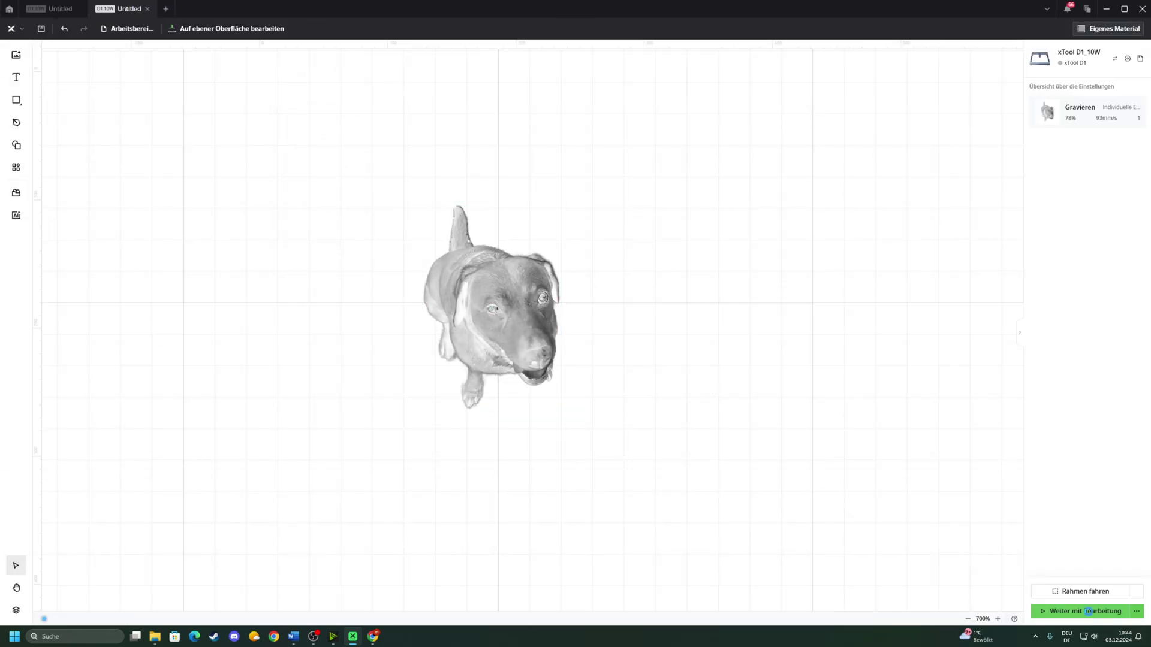